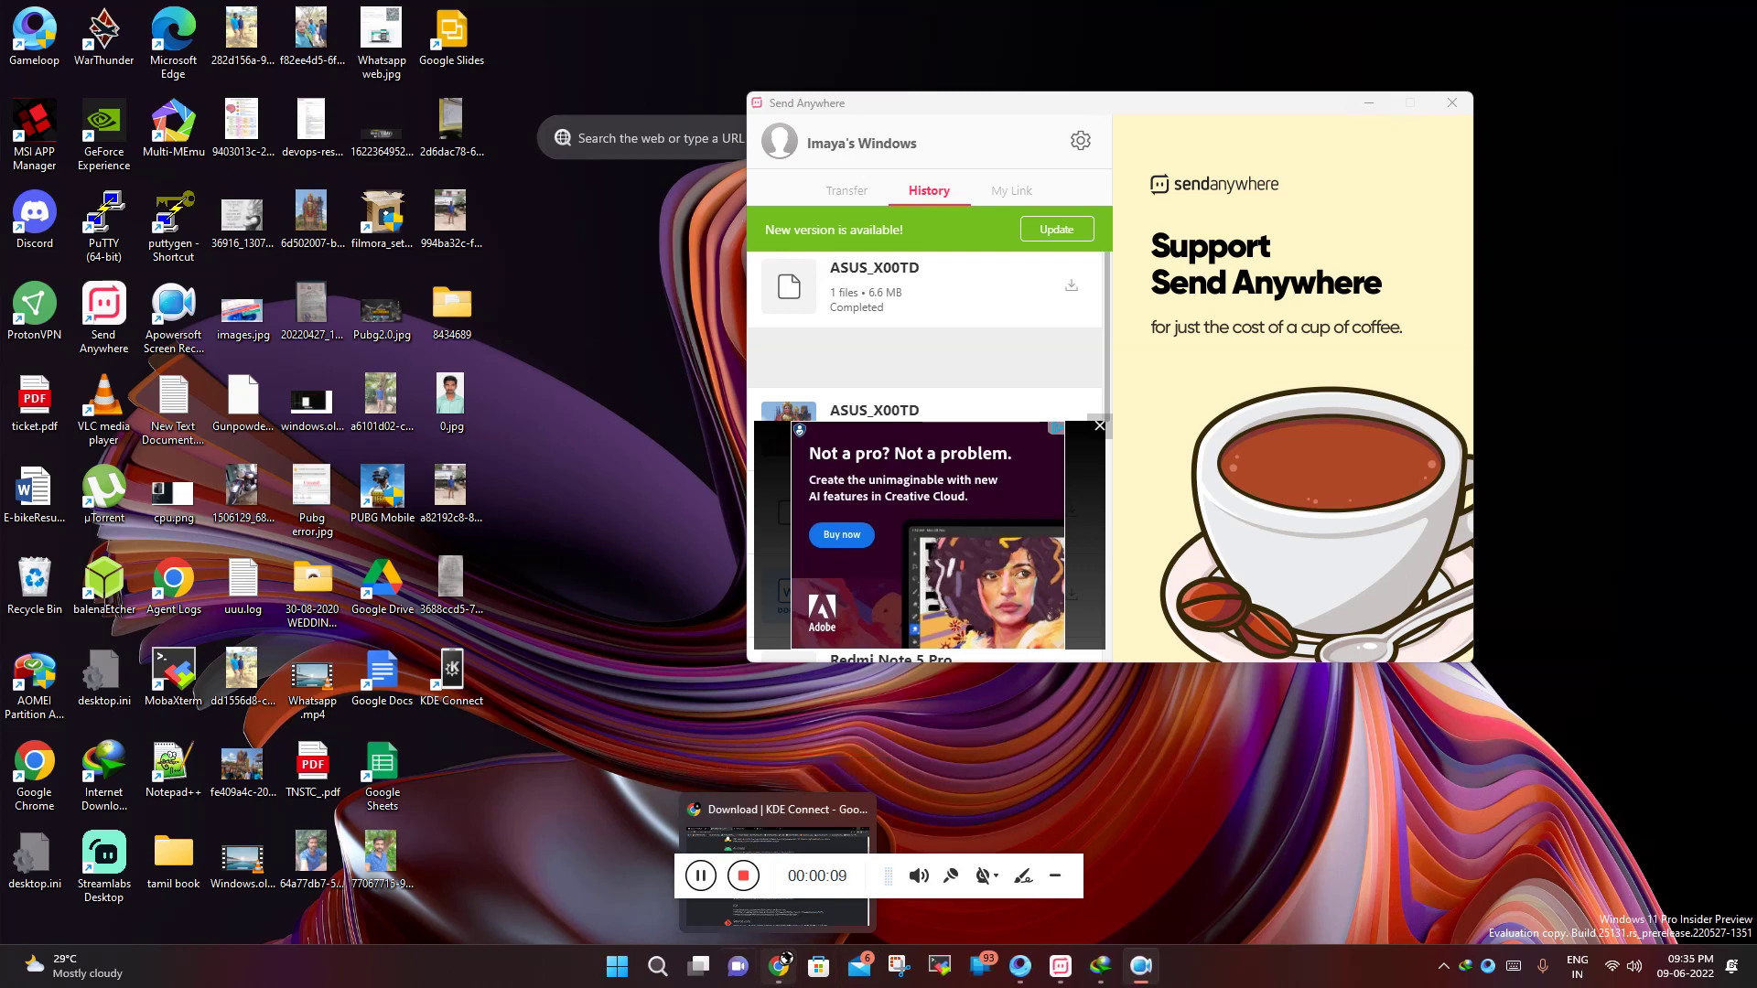
# Step: Look up the Send Anywhere download page in the browser, then return to the Send Anywhere app
pyautogui.click(113, 341)
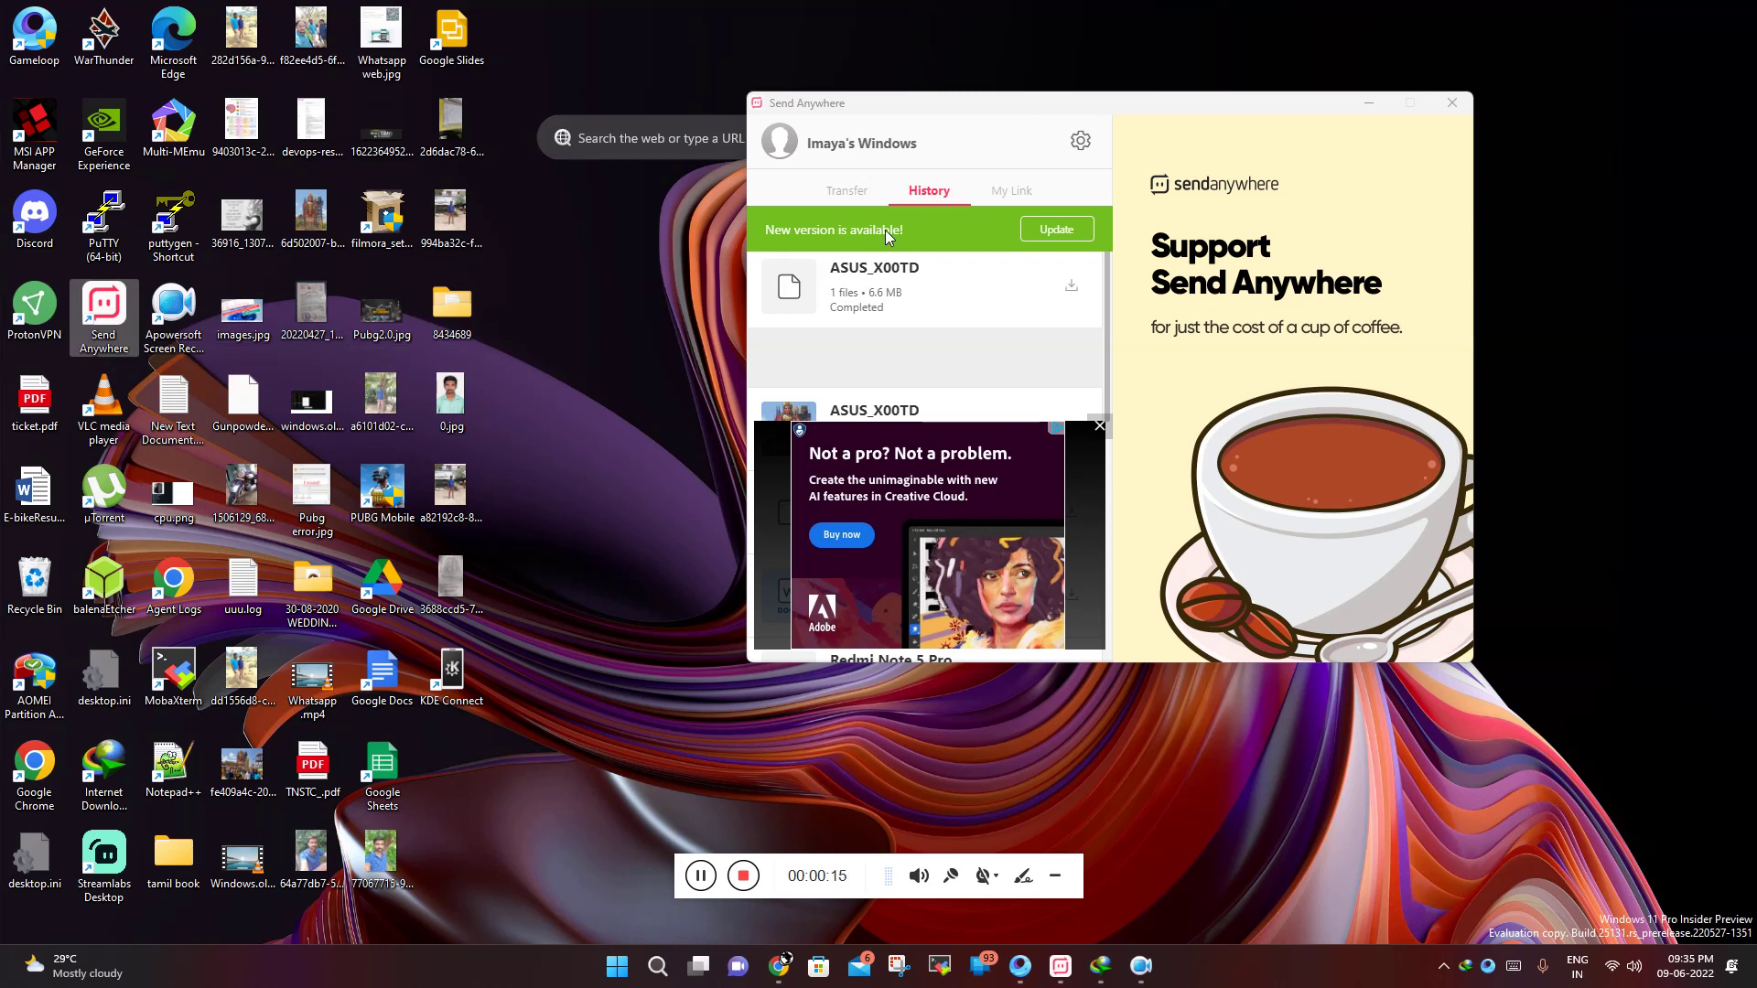
pyautogui.click(779, 966)
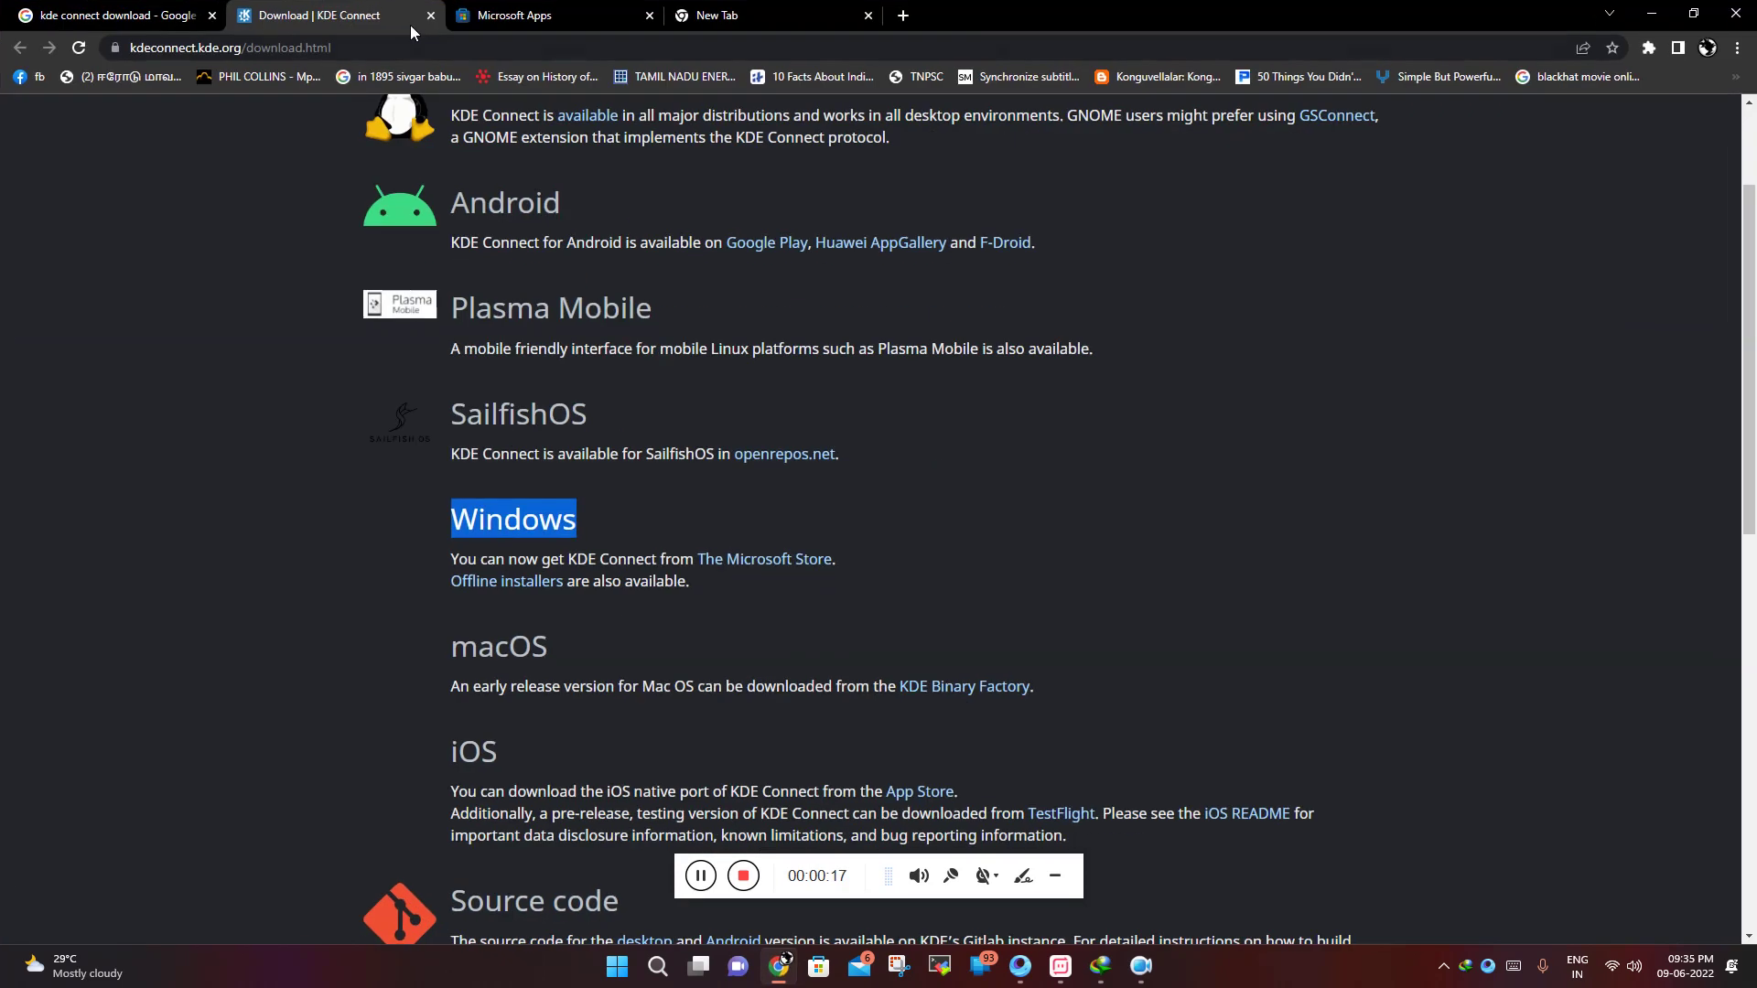
pyautogui.click(563, 20)
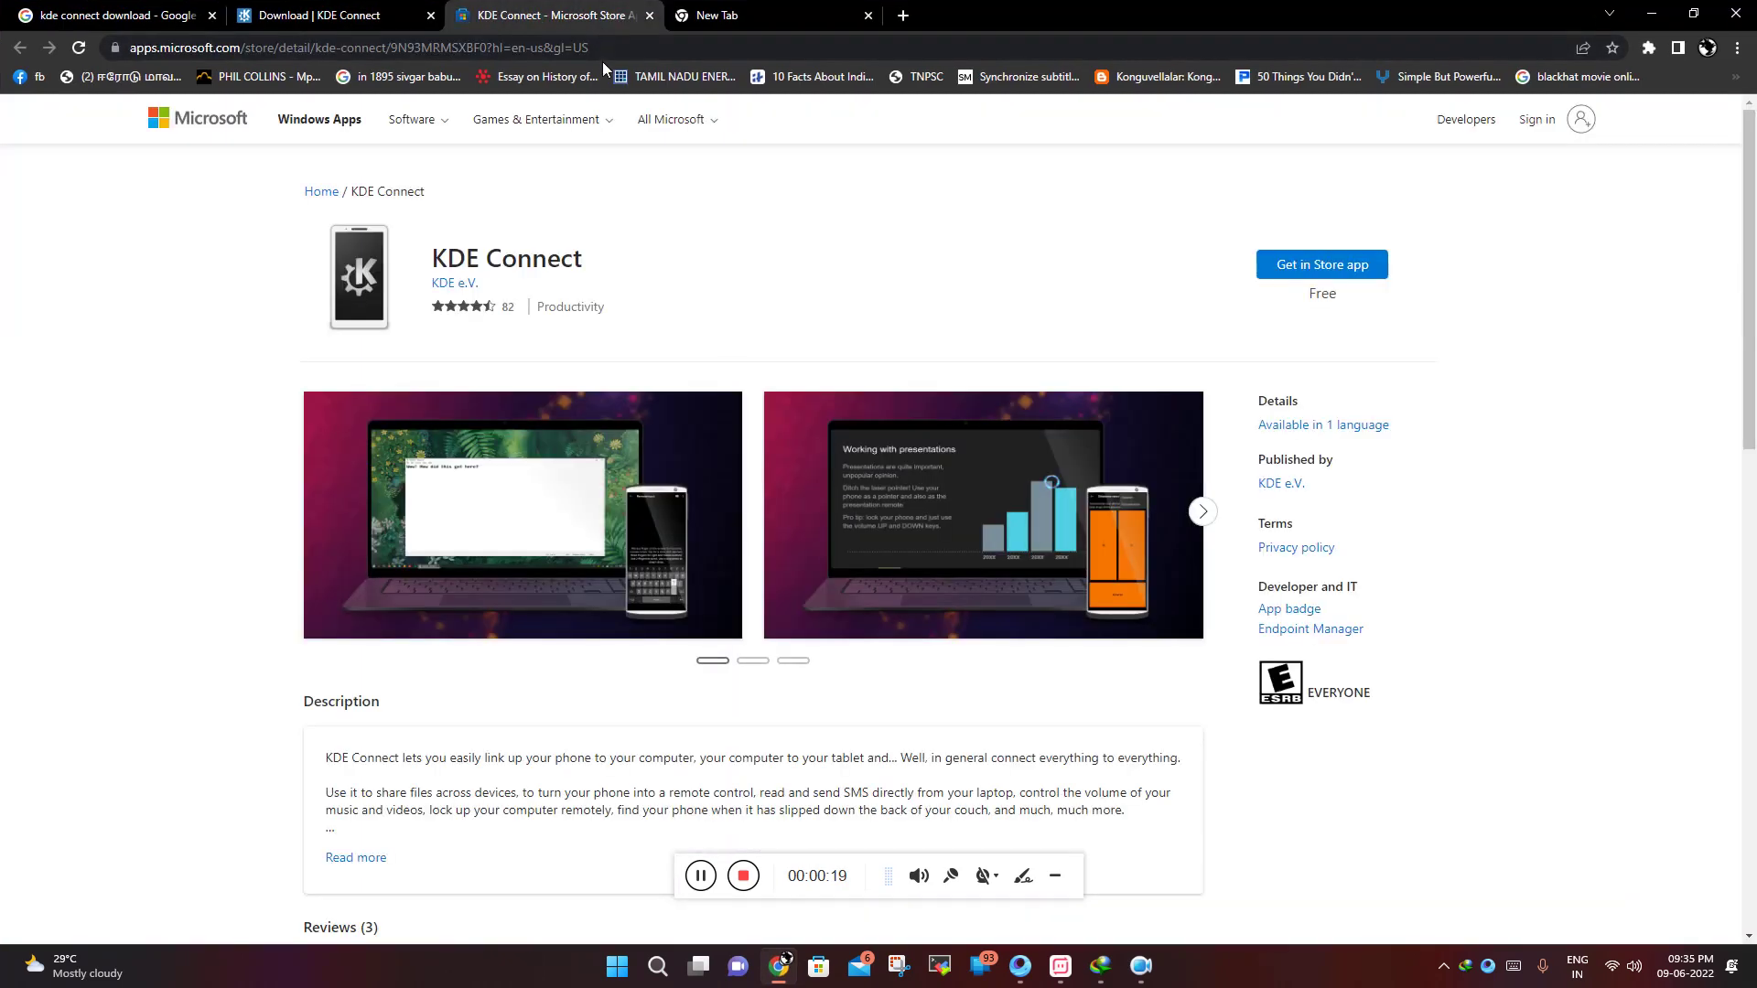
pyautogui.click(605, 54)
pyautogui.write('s')
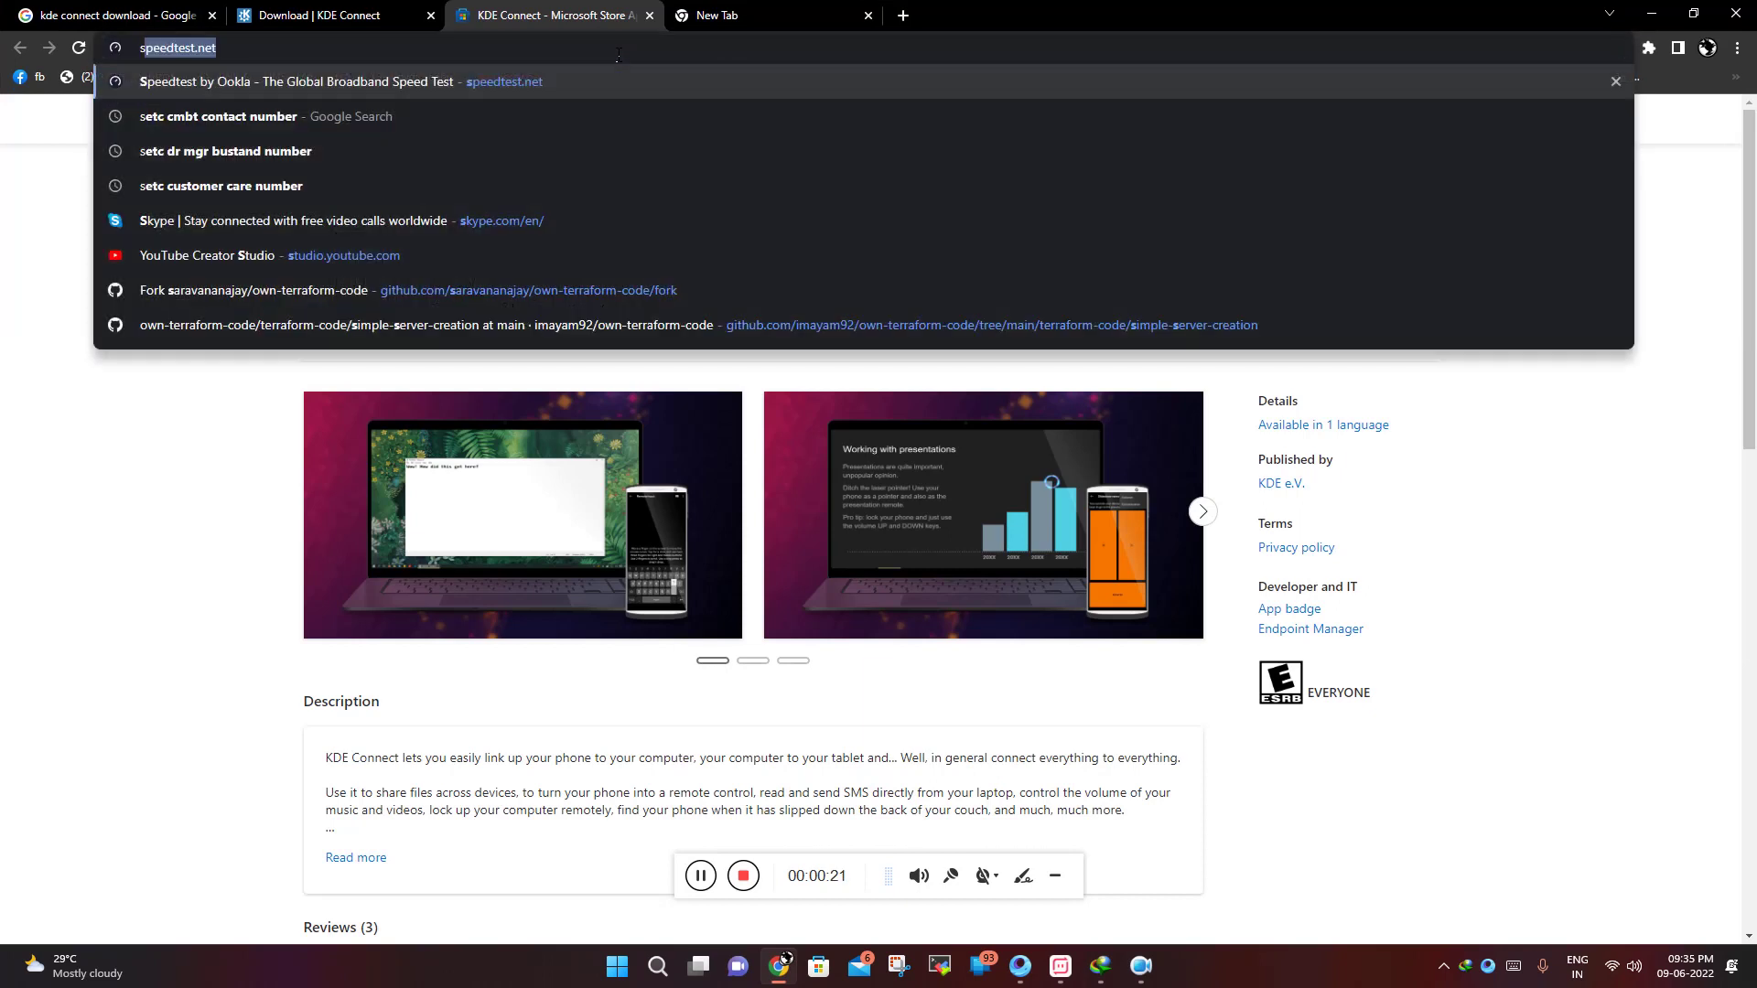
pyautogui.write('end')
pyautogui.press('Down')
pyautogui.press('Down')
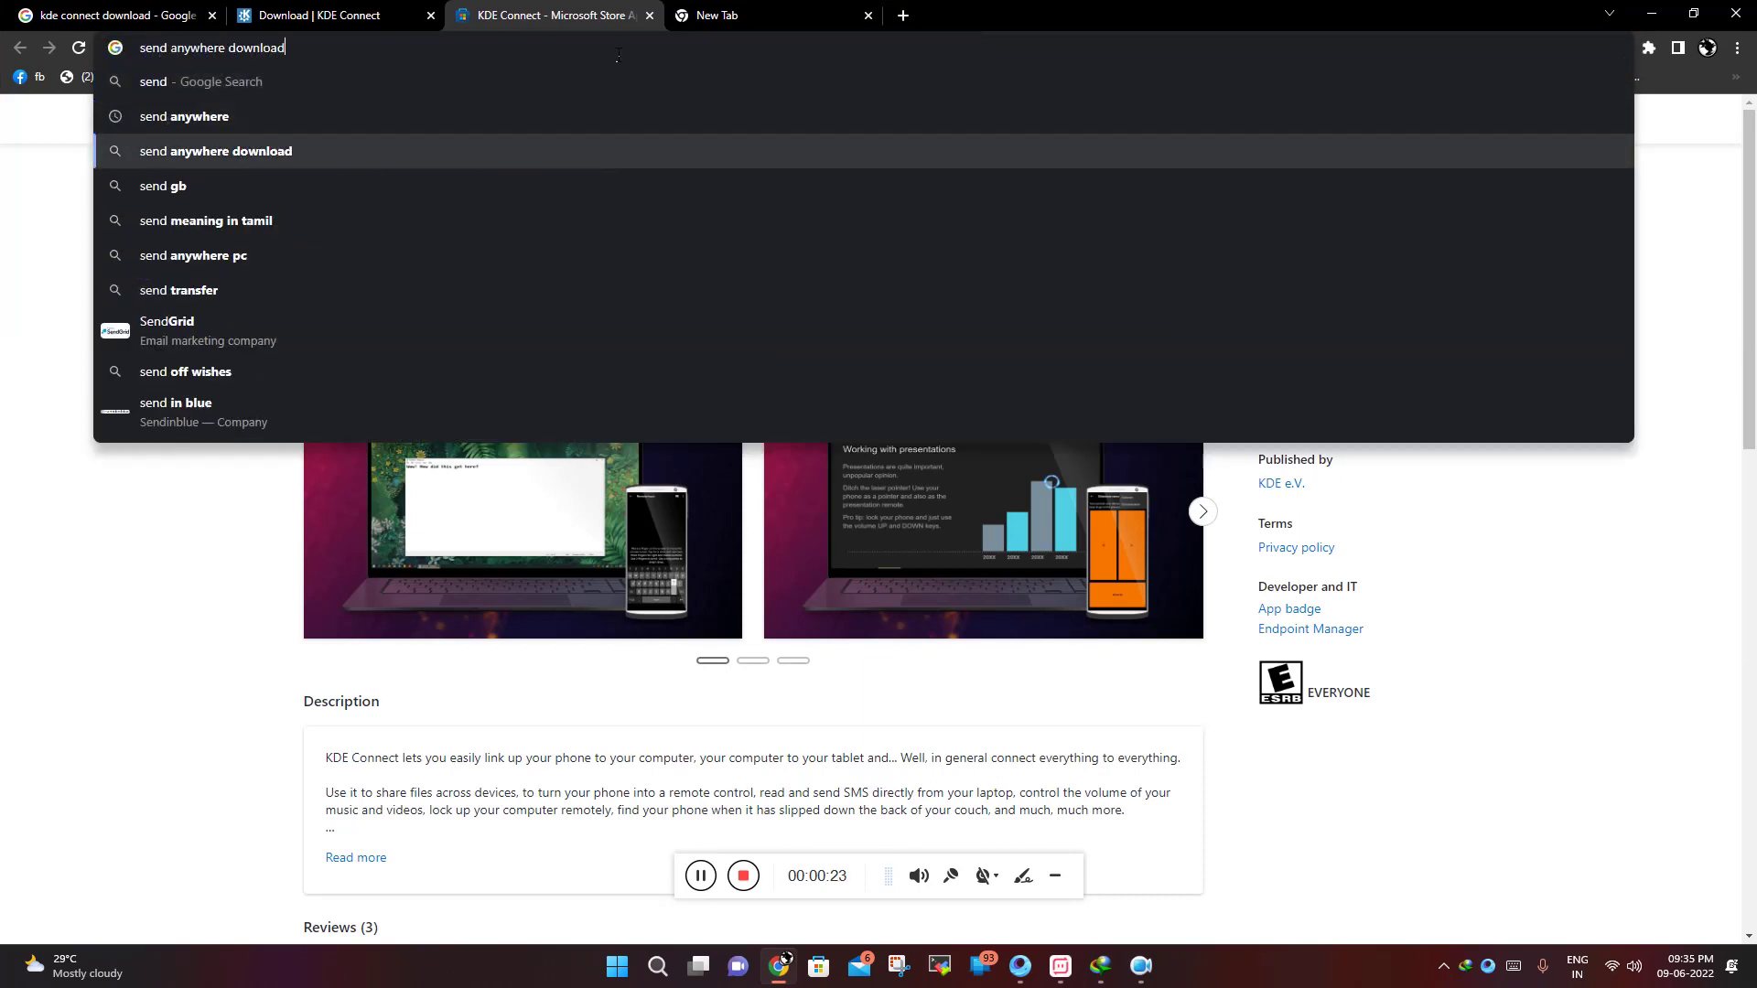
pyautogui.press('Return')
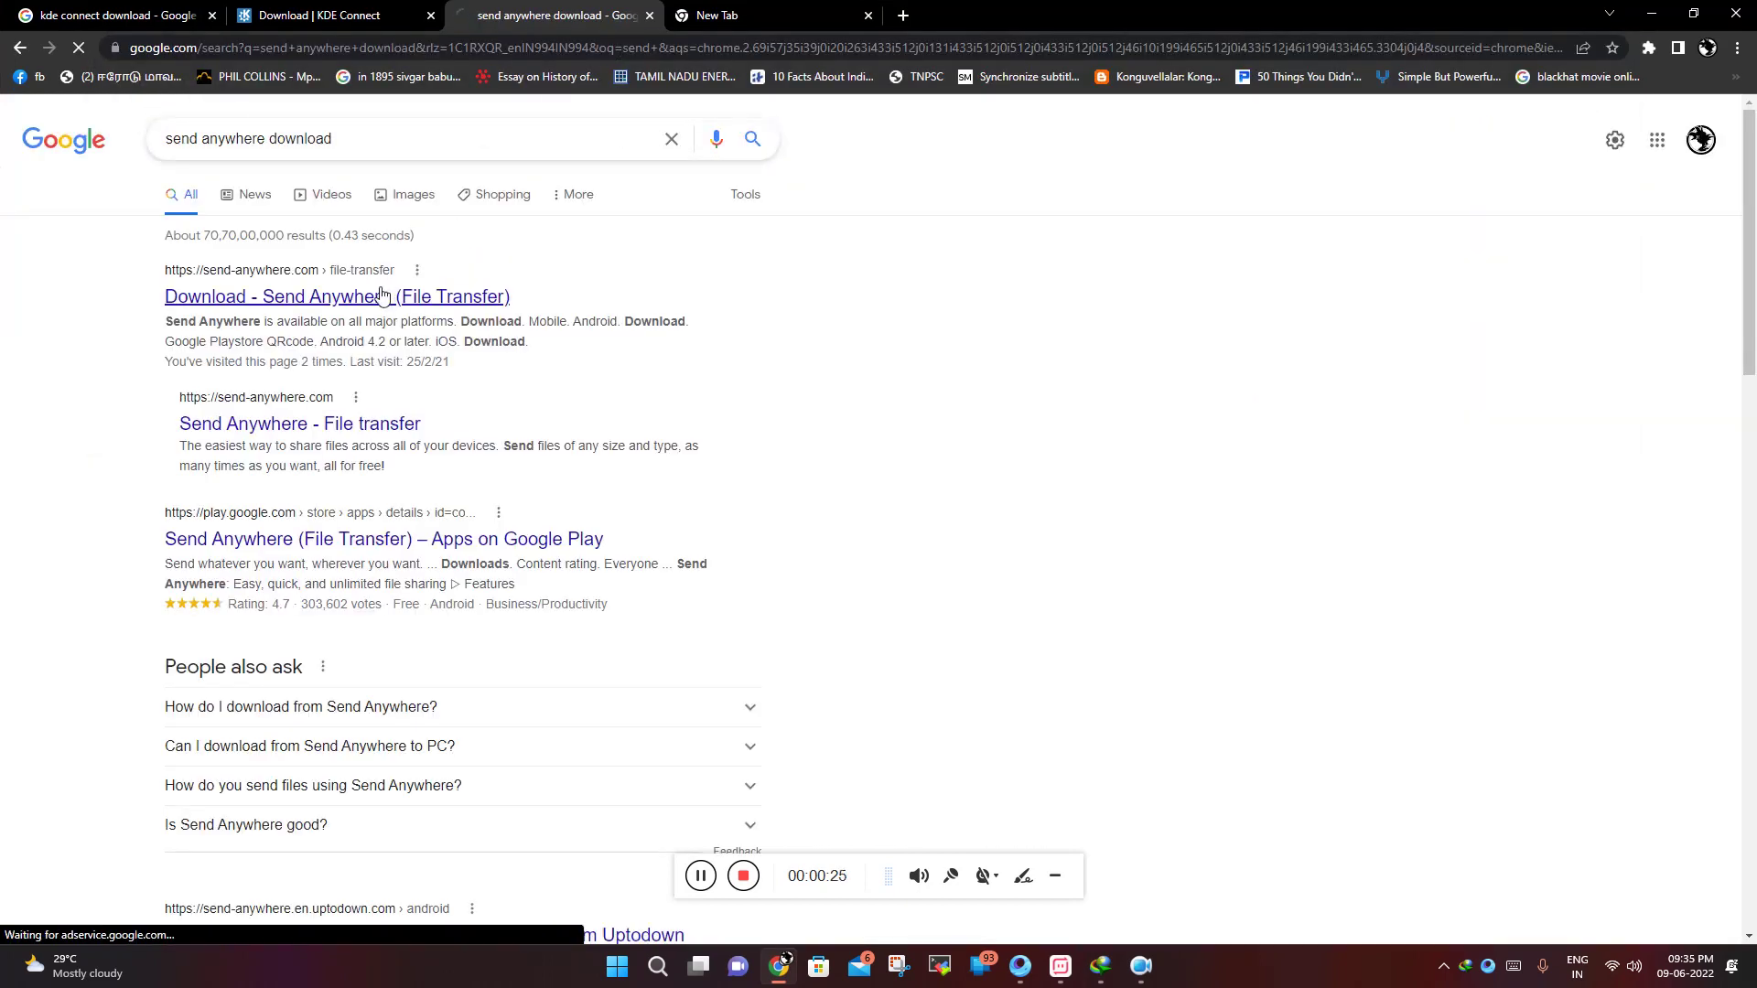
pyautogui.click(384, 296)
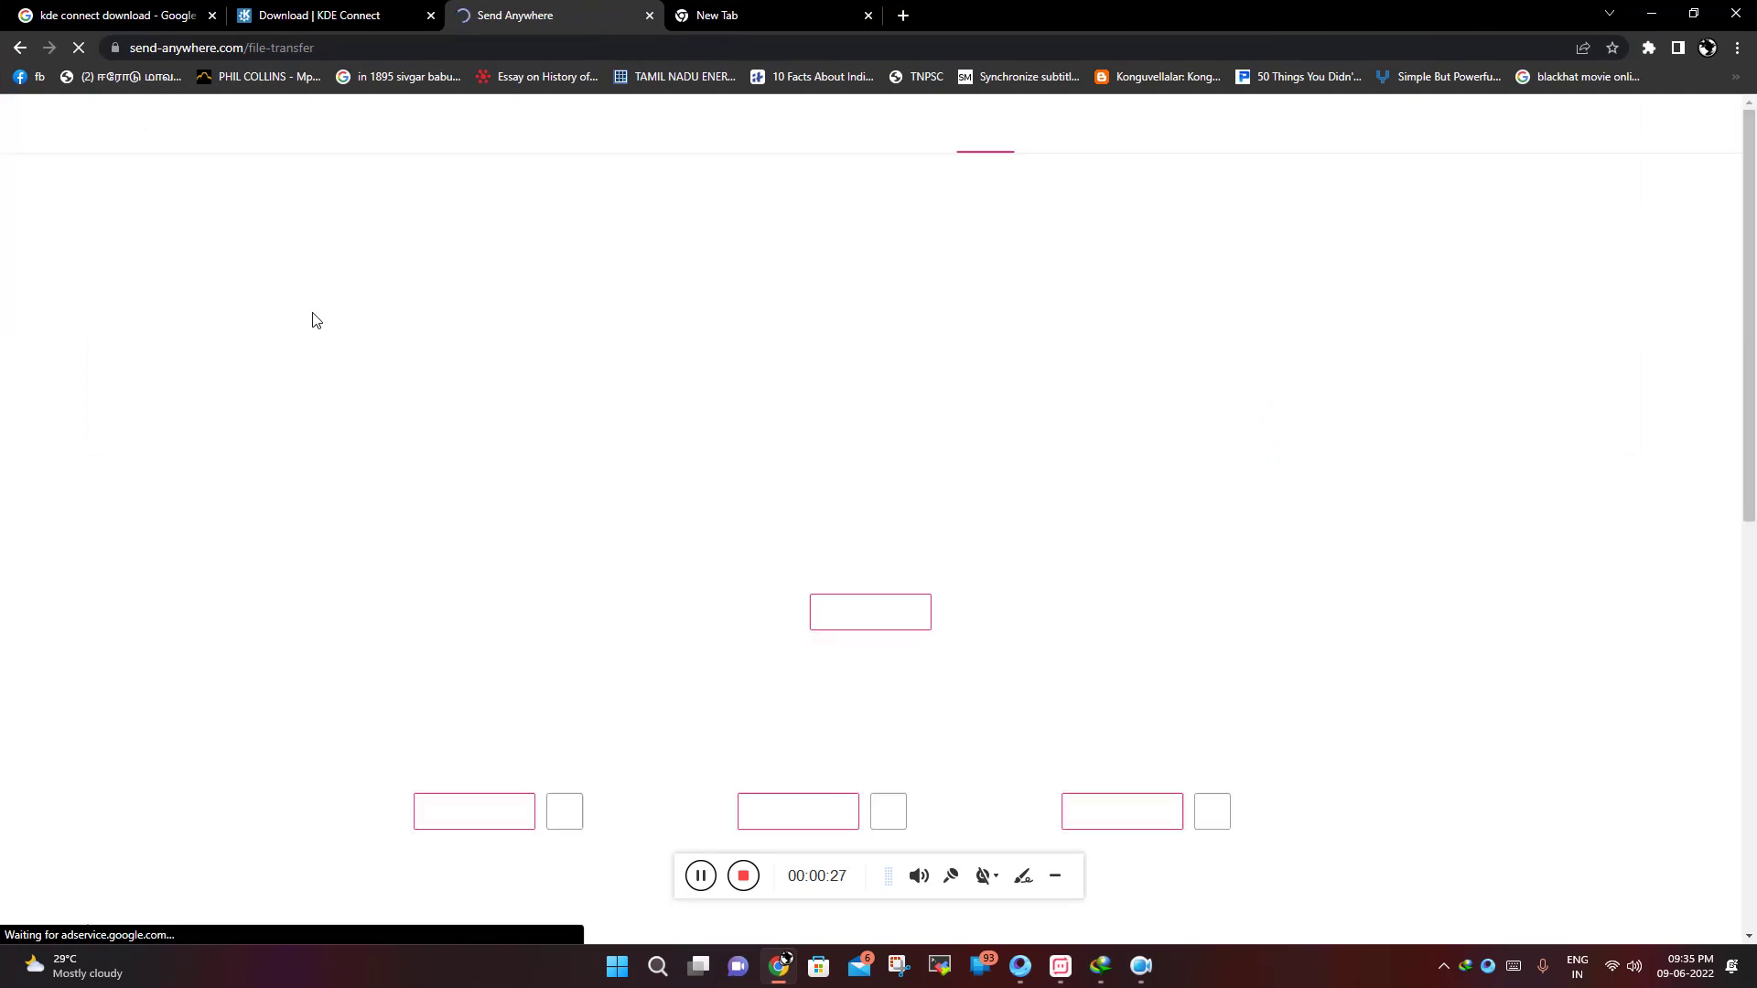
pyautogui.scroll(-1, 550, 502)
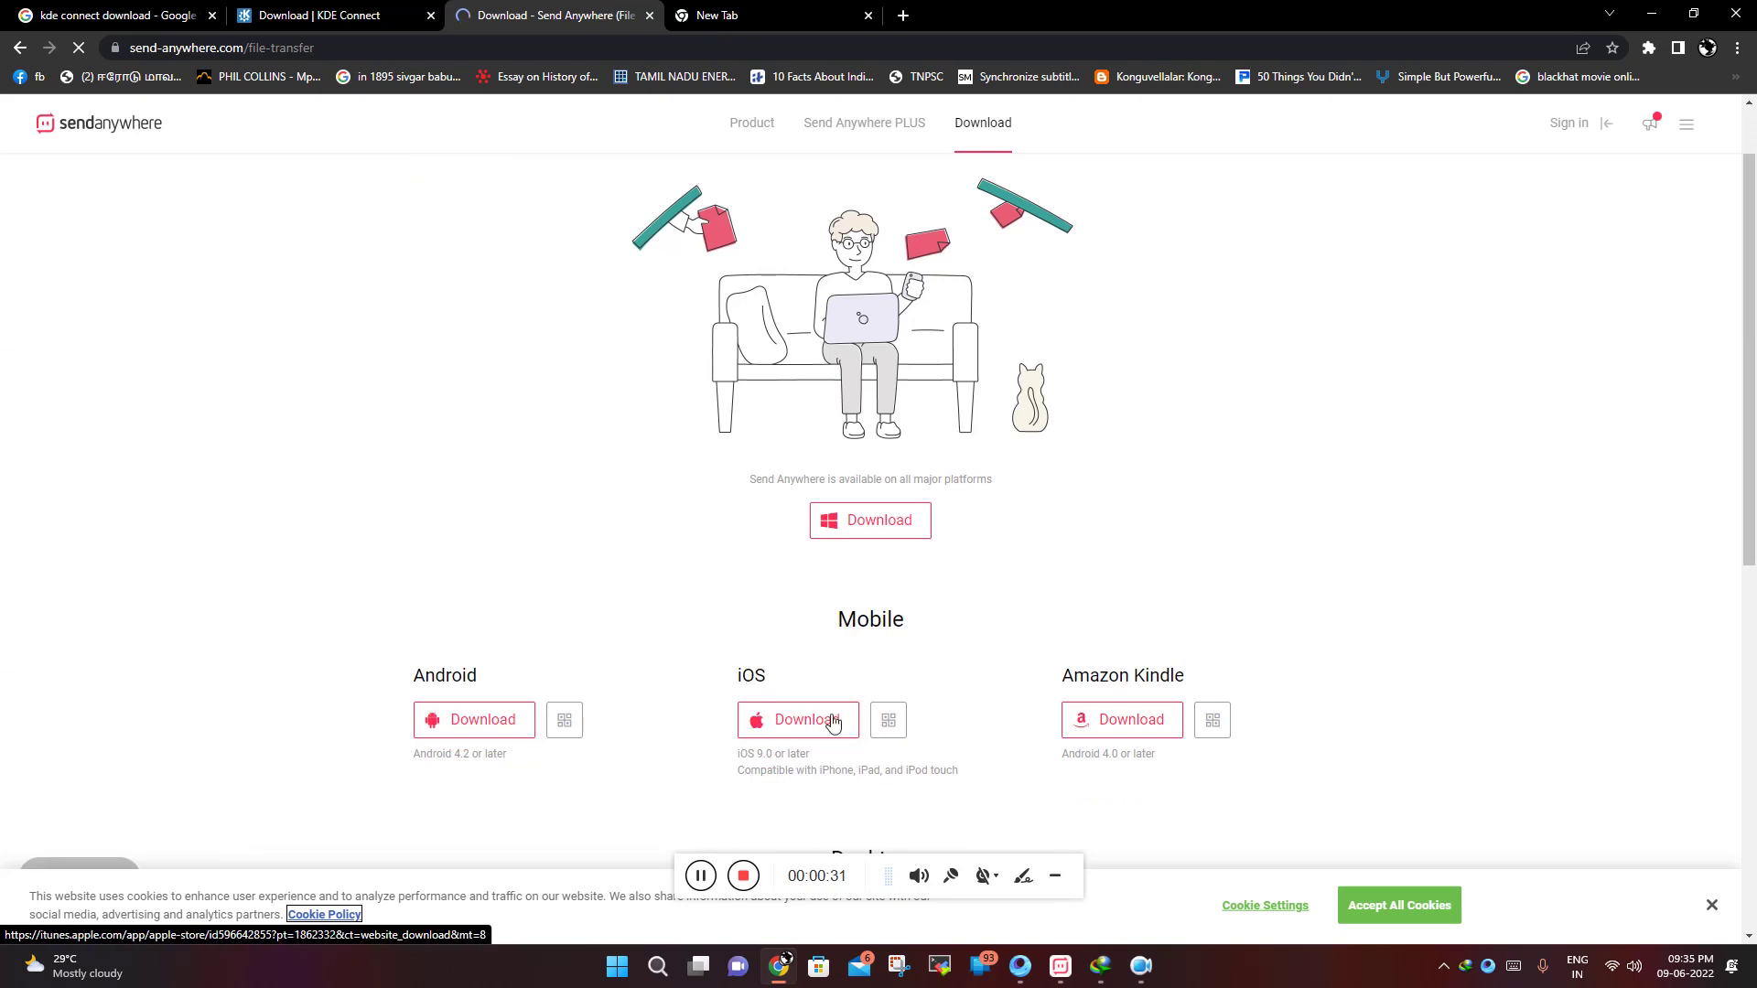
pyautogui.scroll(-3, 1137, 733)
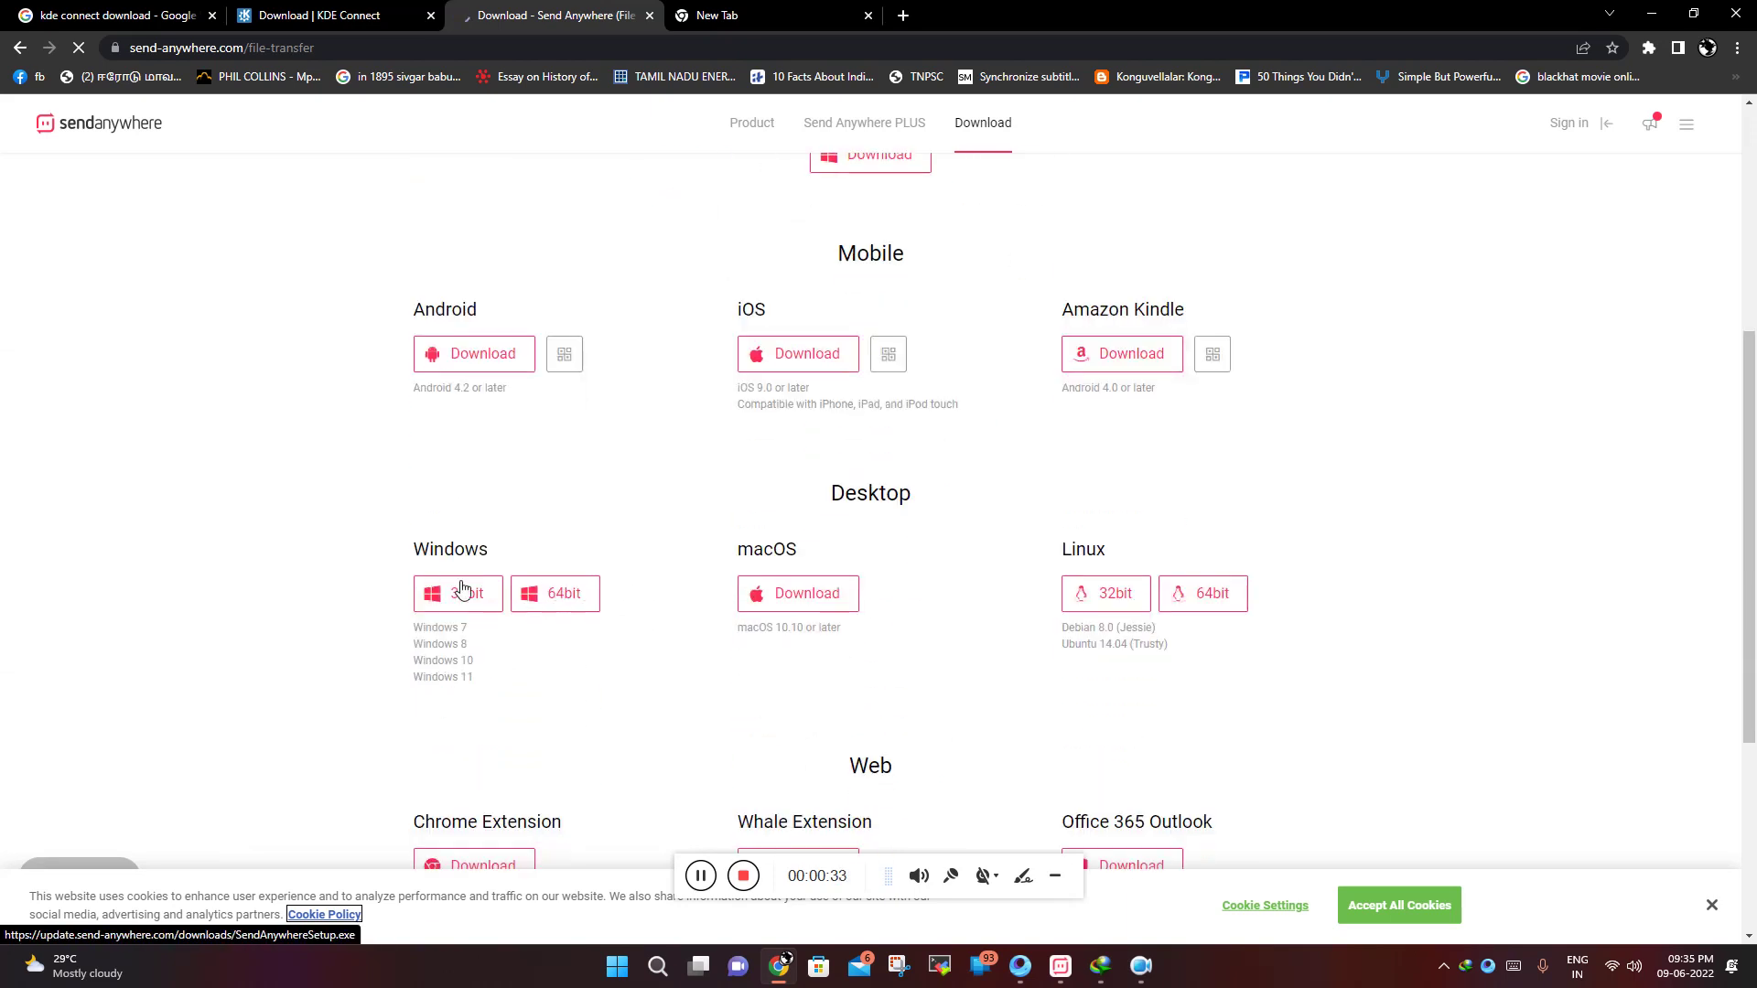
pyautogui.scroll(-2, 463, 577)
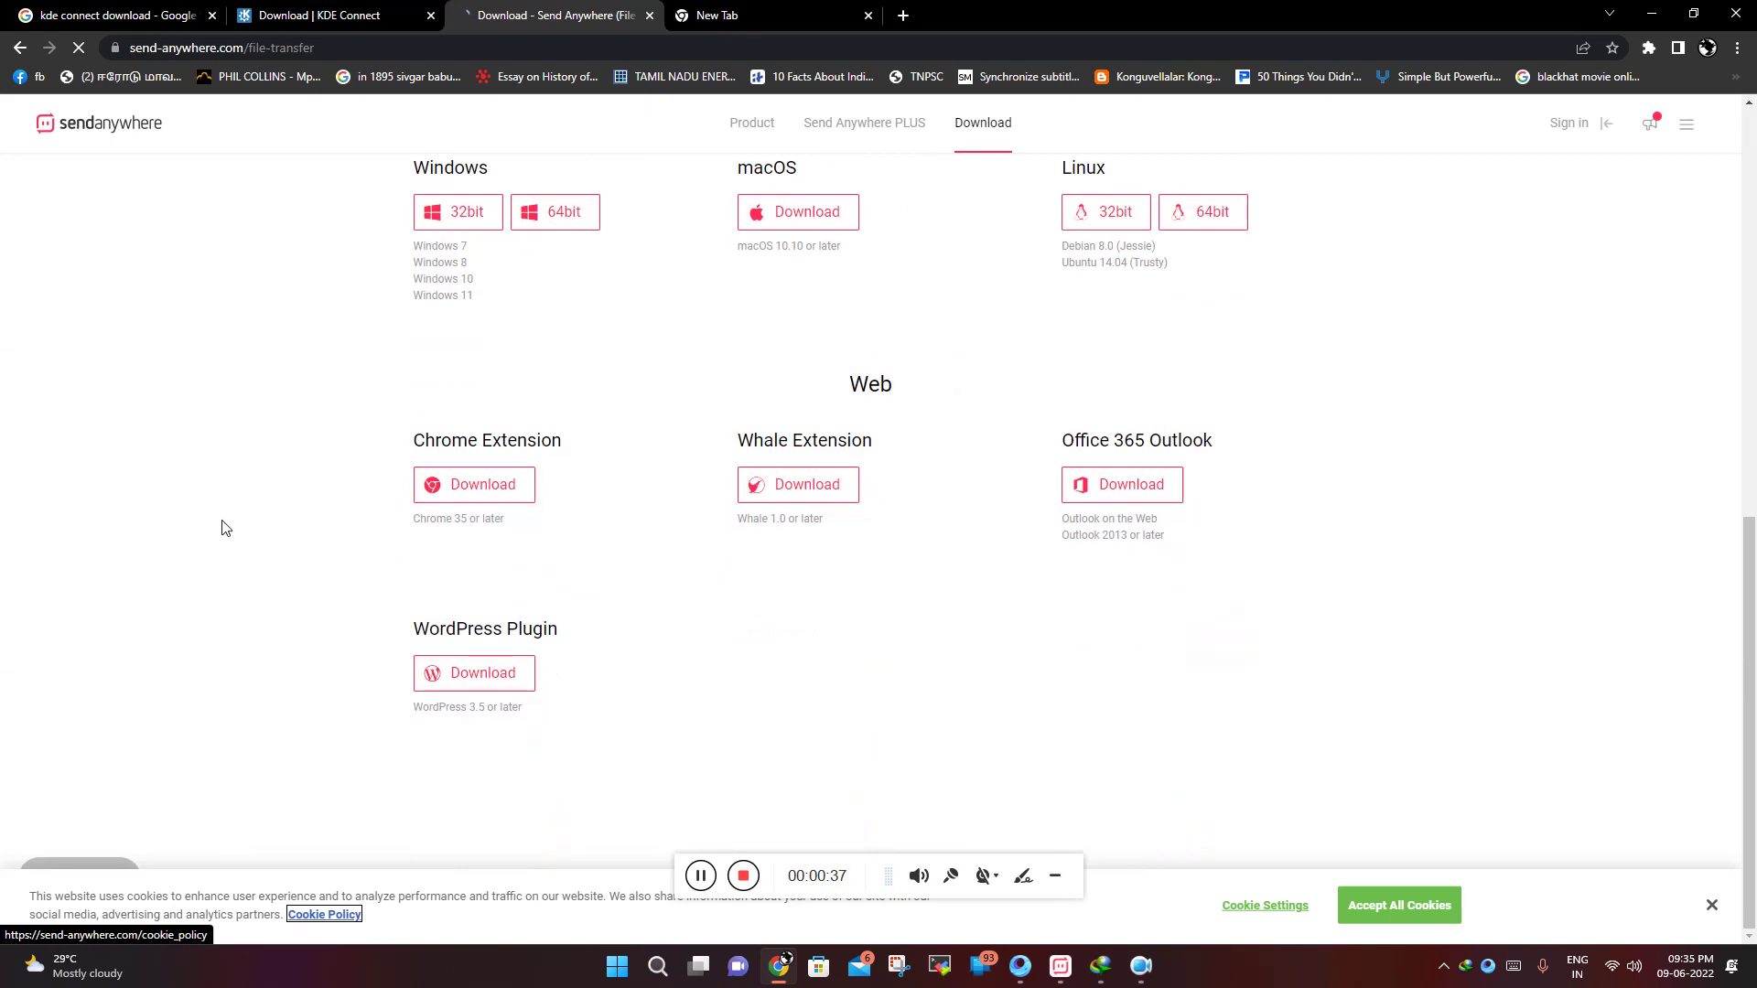
pyautogui.scroll(-3, 541, 470)
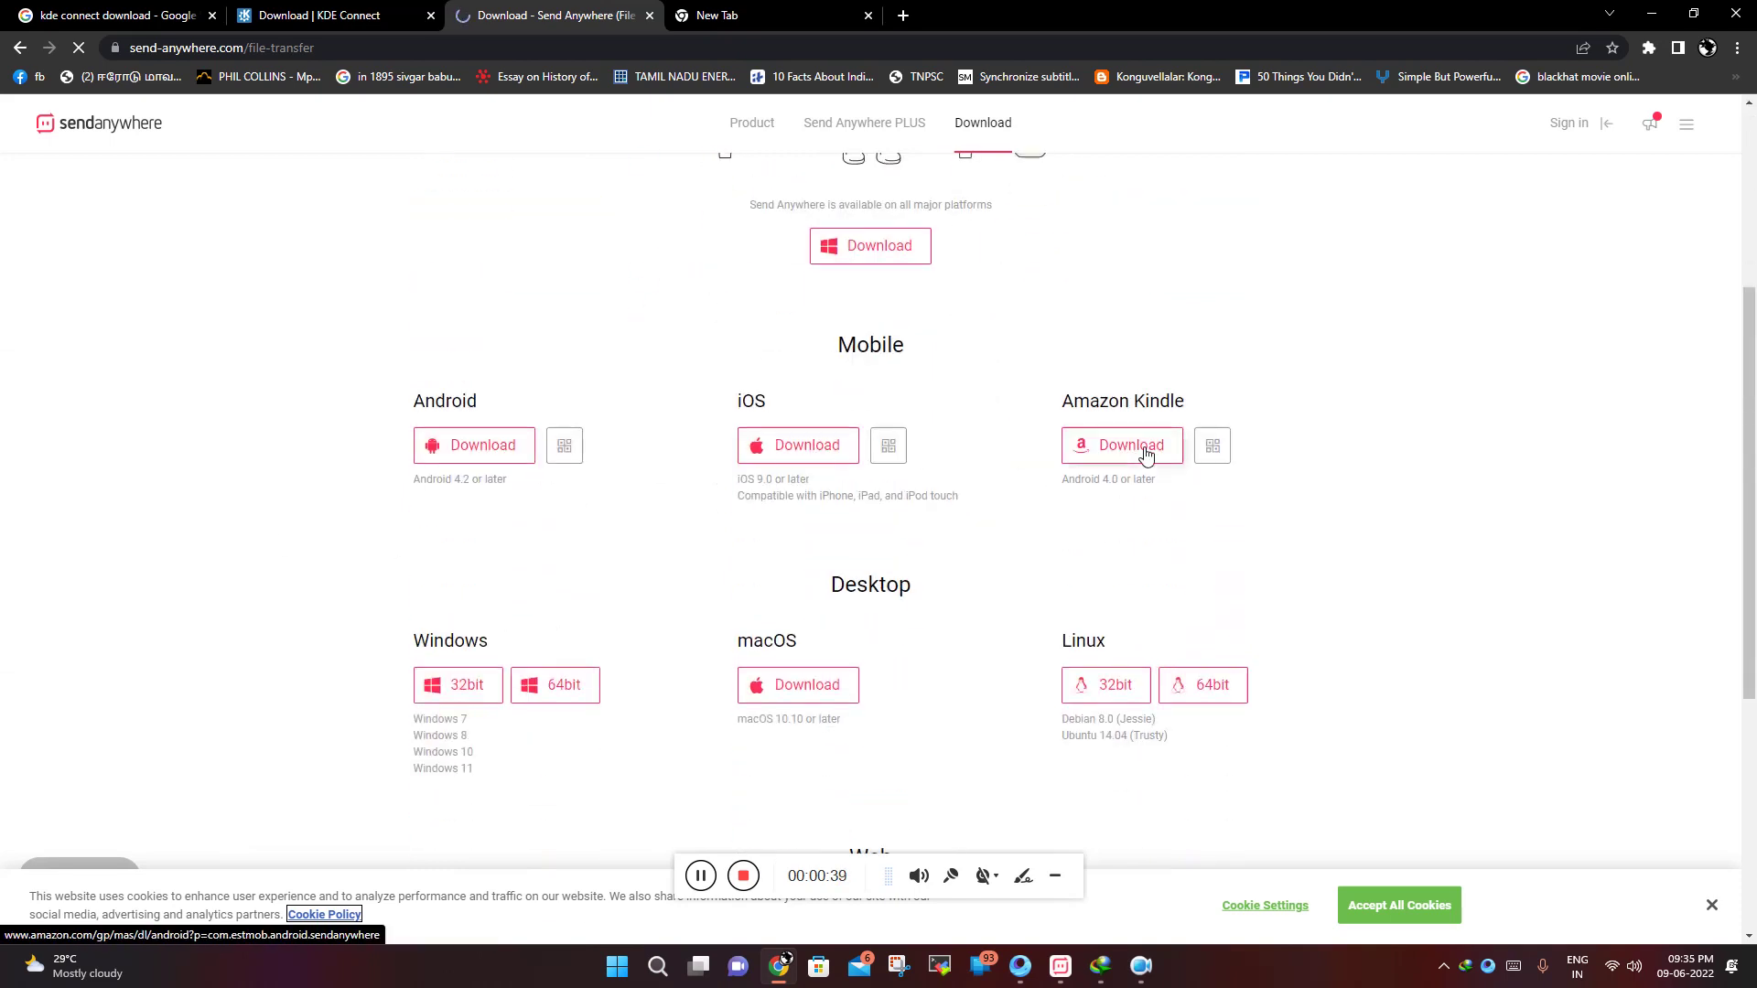
pyautogui.scroll(-1, 653, 661)
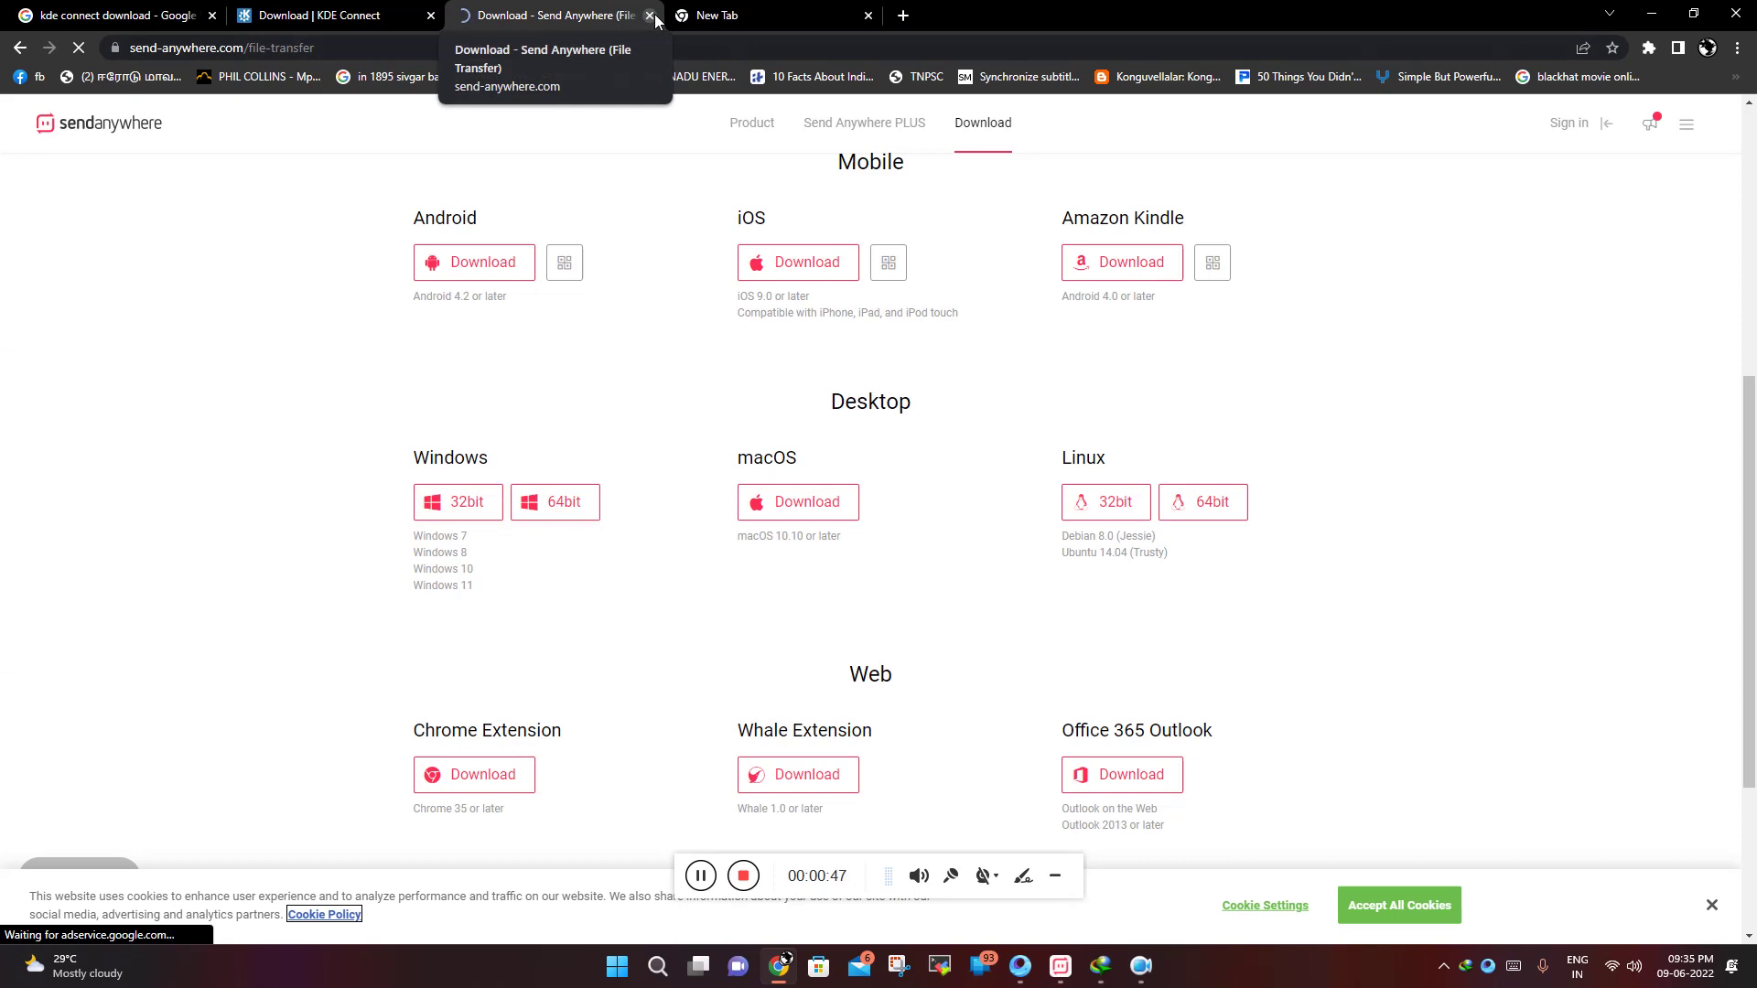
pyautogui.click(655, 19)
pyautogui.click(1668, 14)
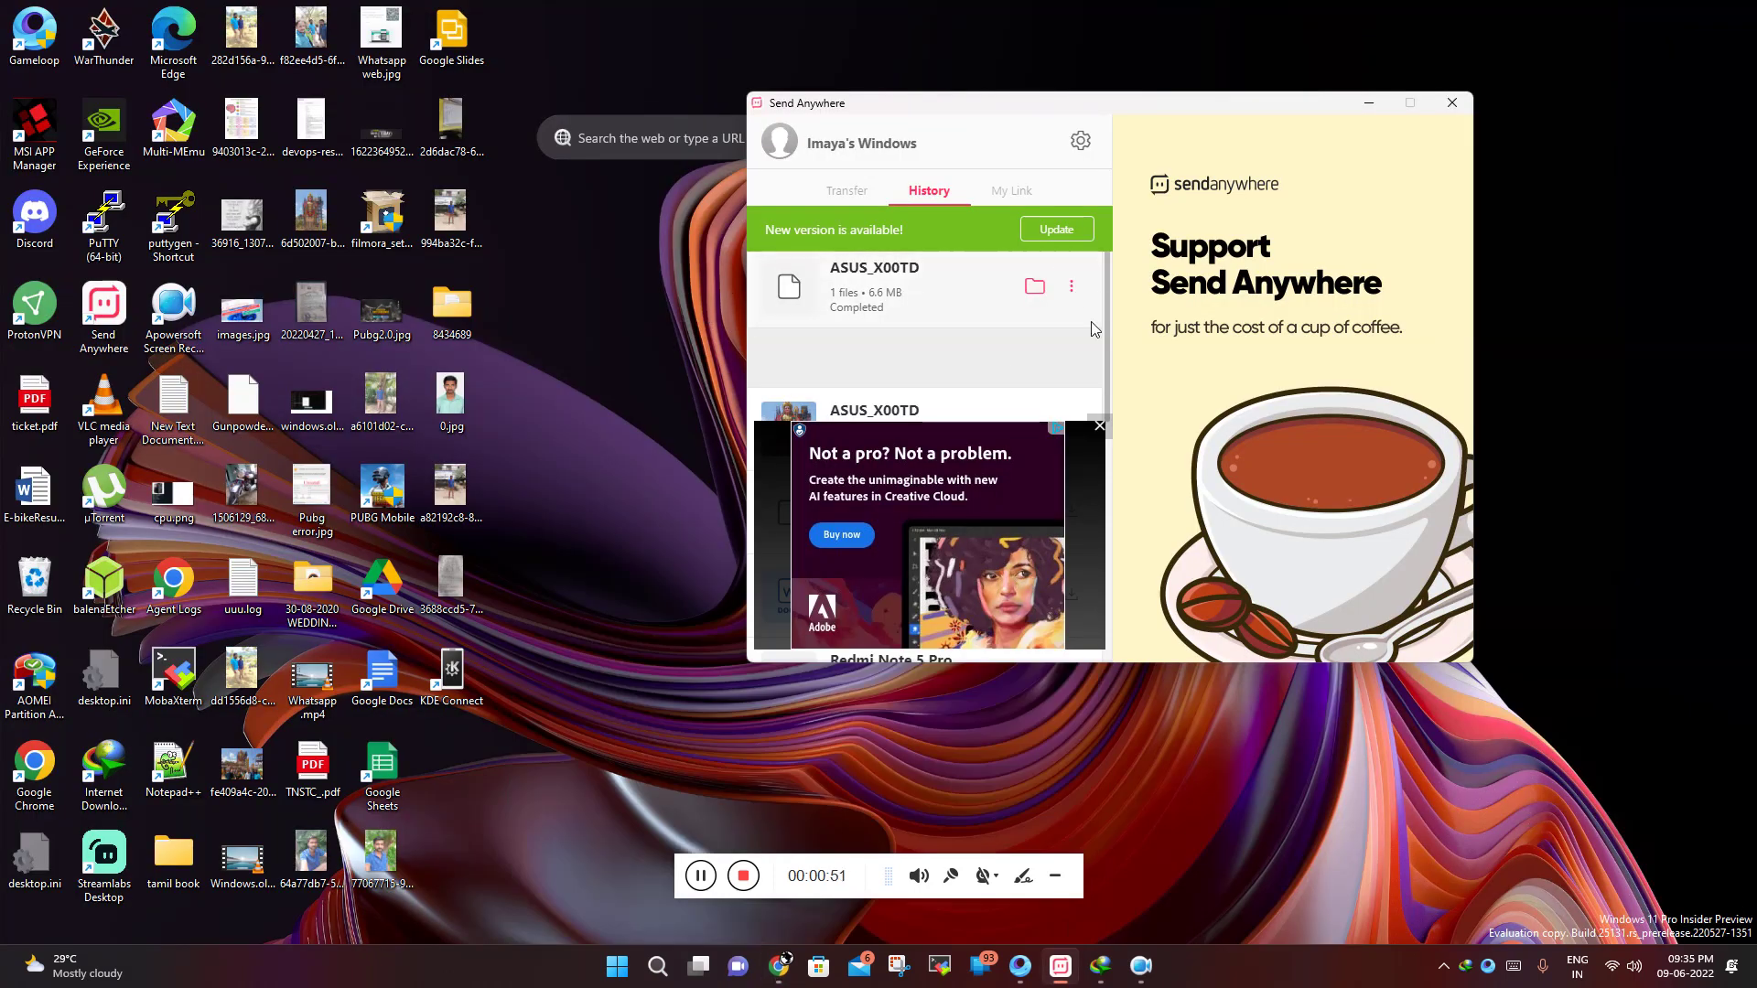
# Step: Add the desktop image to the Transfer drop area and copy its six-digit key for the phone
pyautogui.click(843, 195)
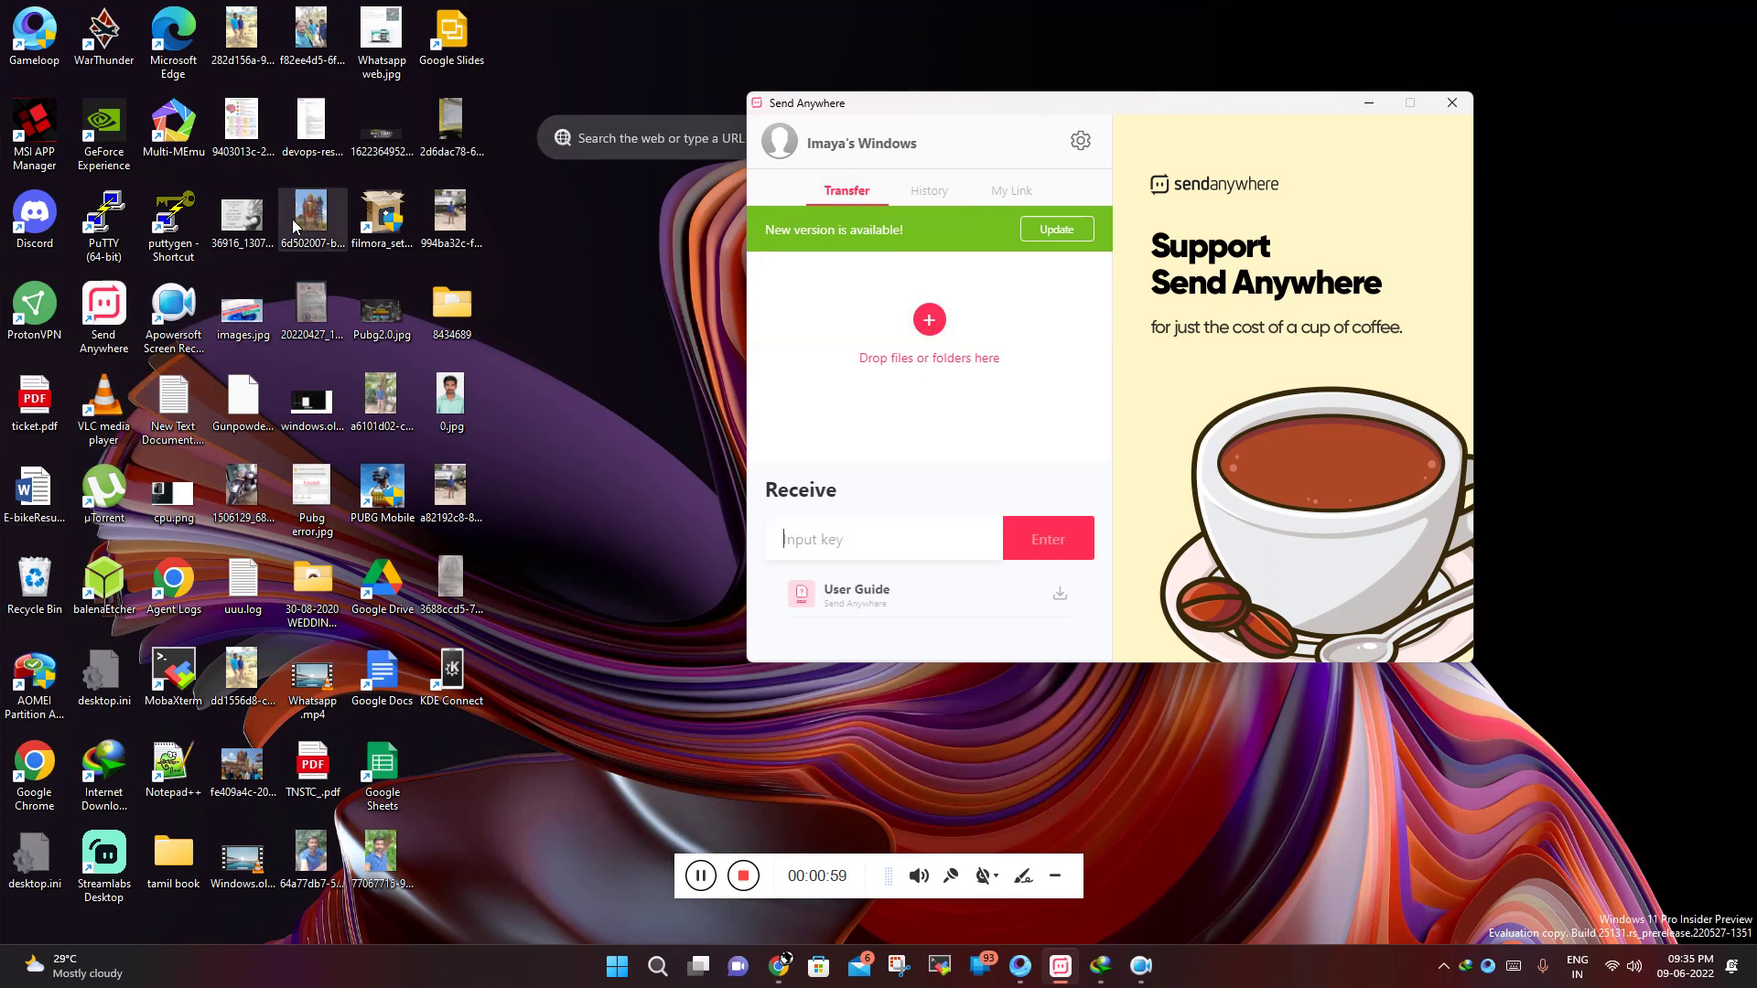
pyautogui.moveTo(292, 218); pyautogui.dragTo(977, 450)
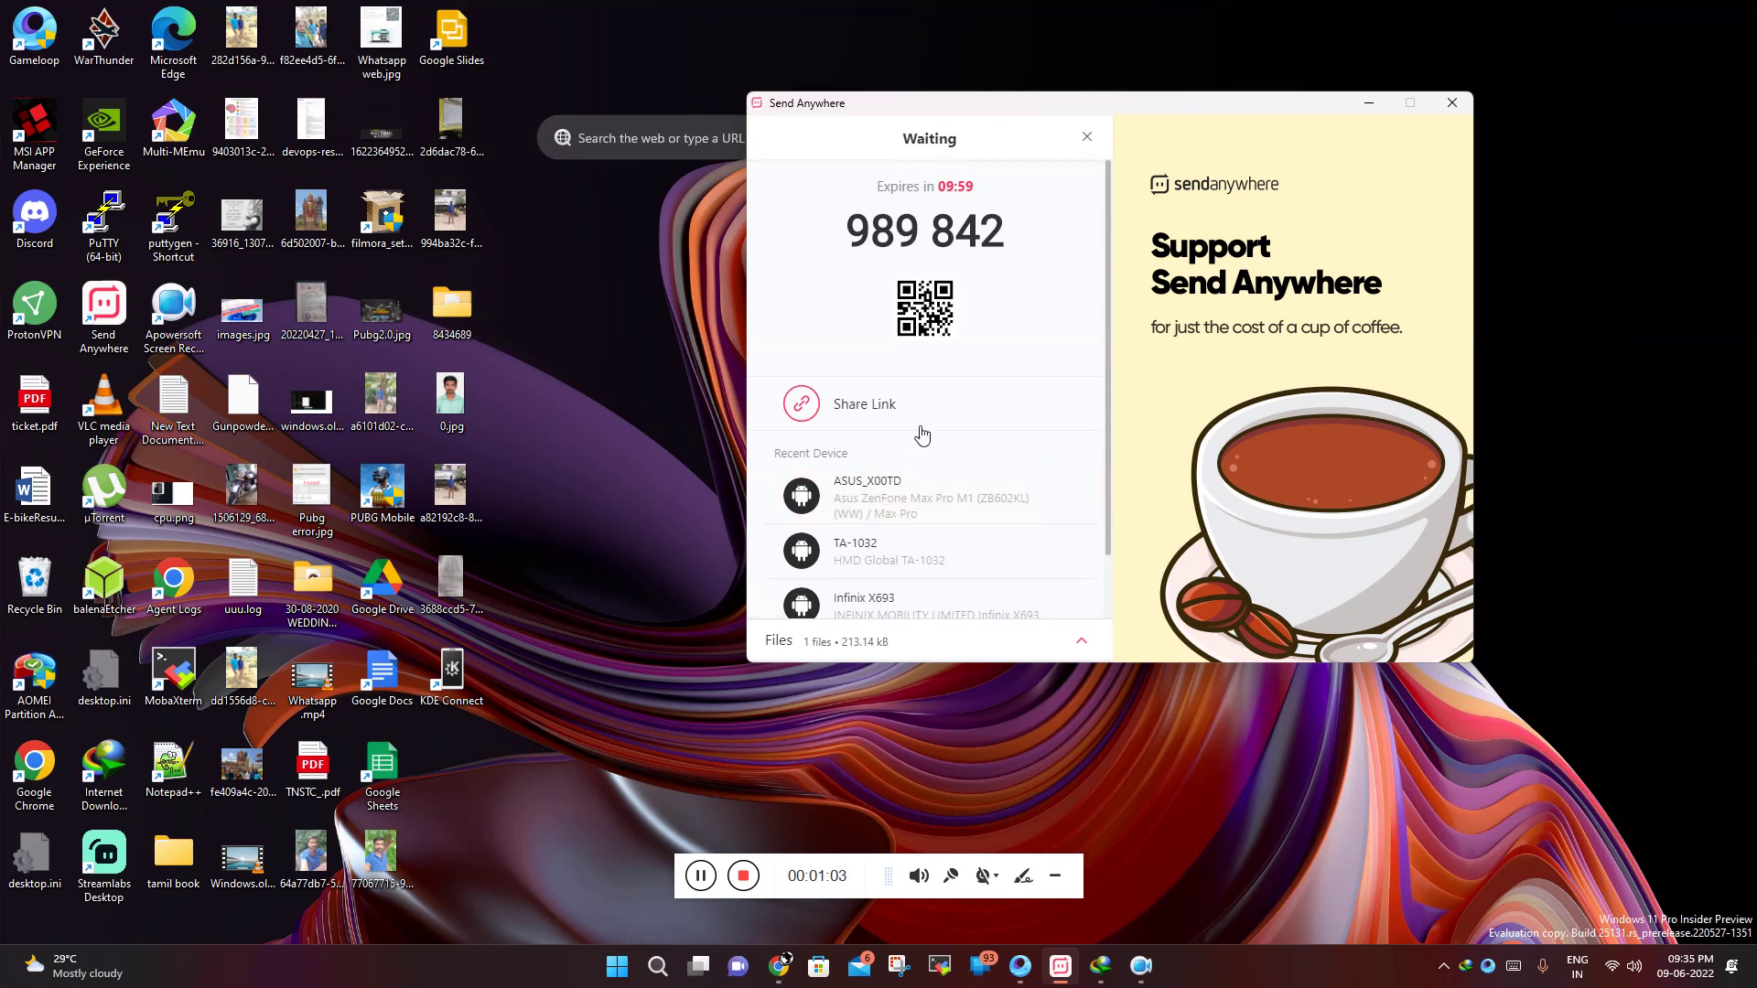
pyautogui.click(967, 255)
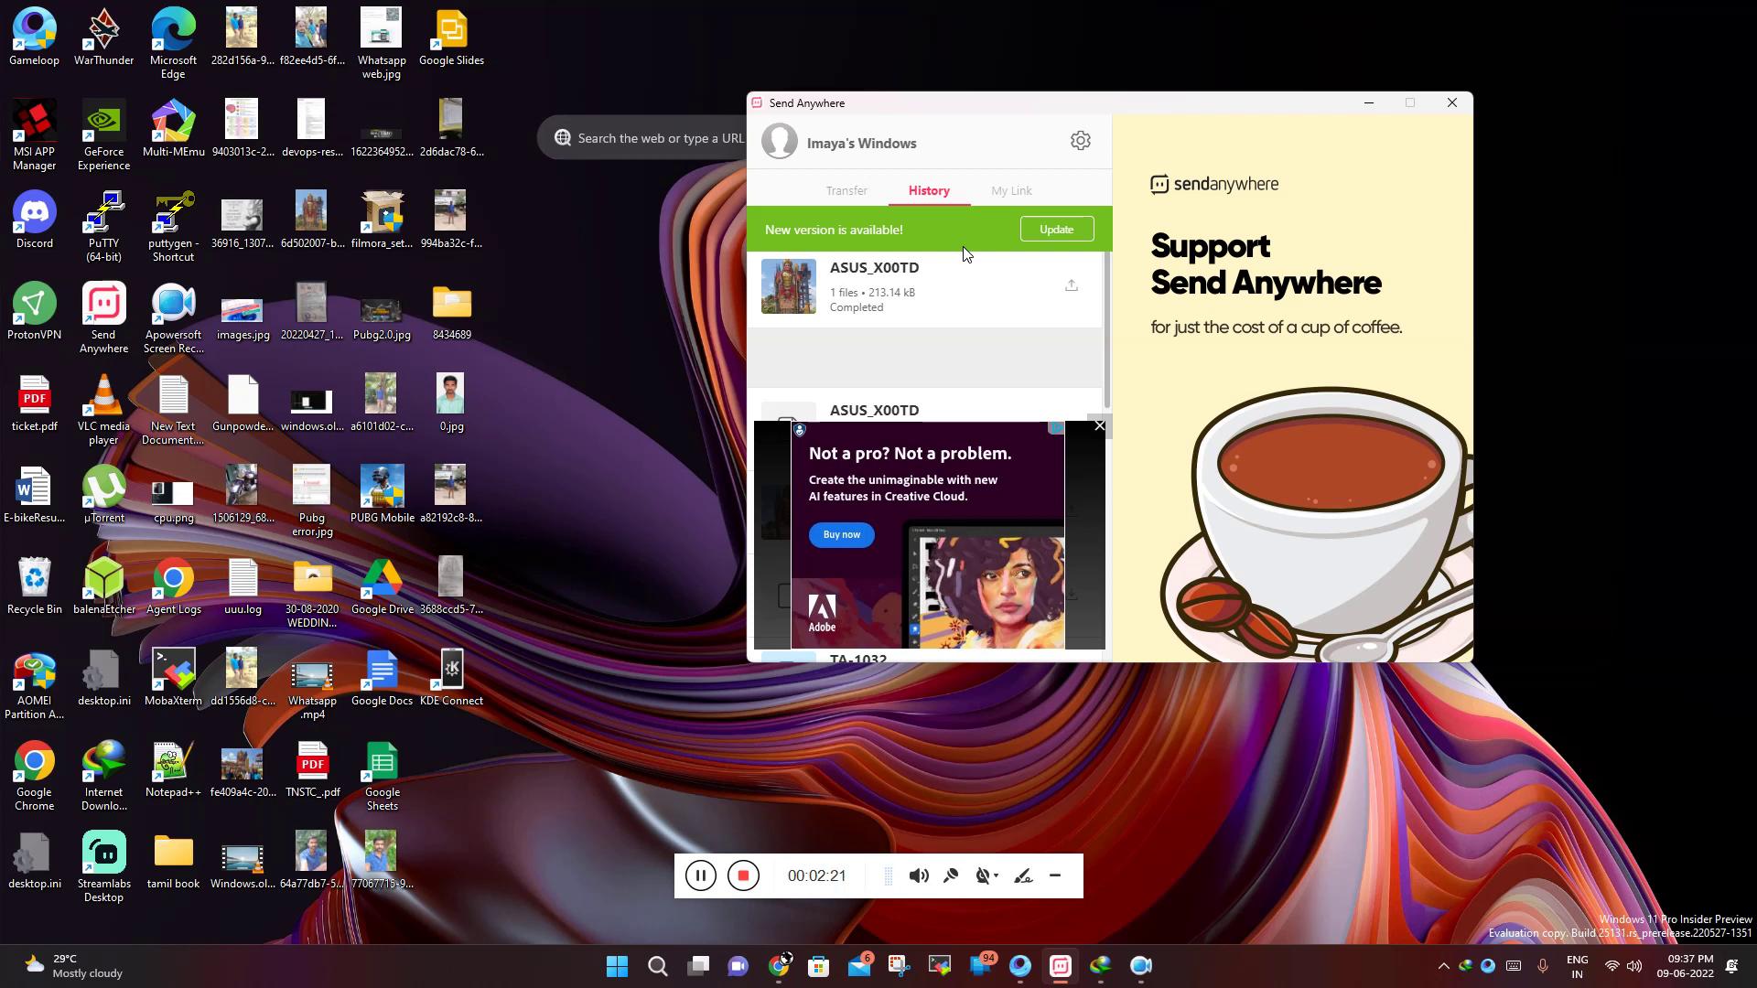
# Step: Receive KDE Connect.apk (6.6 MB) from ASUS_X00TD with the six-digit key and download it to Downloads
pyautogui.click(847, 190)
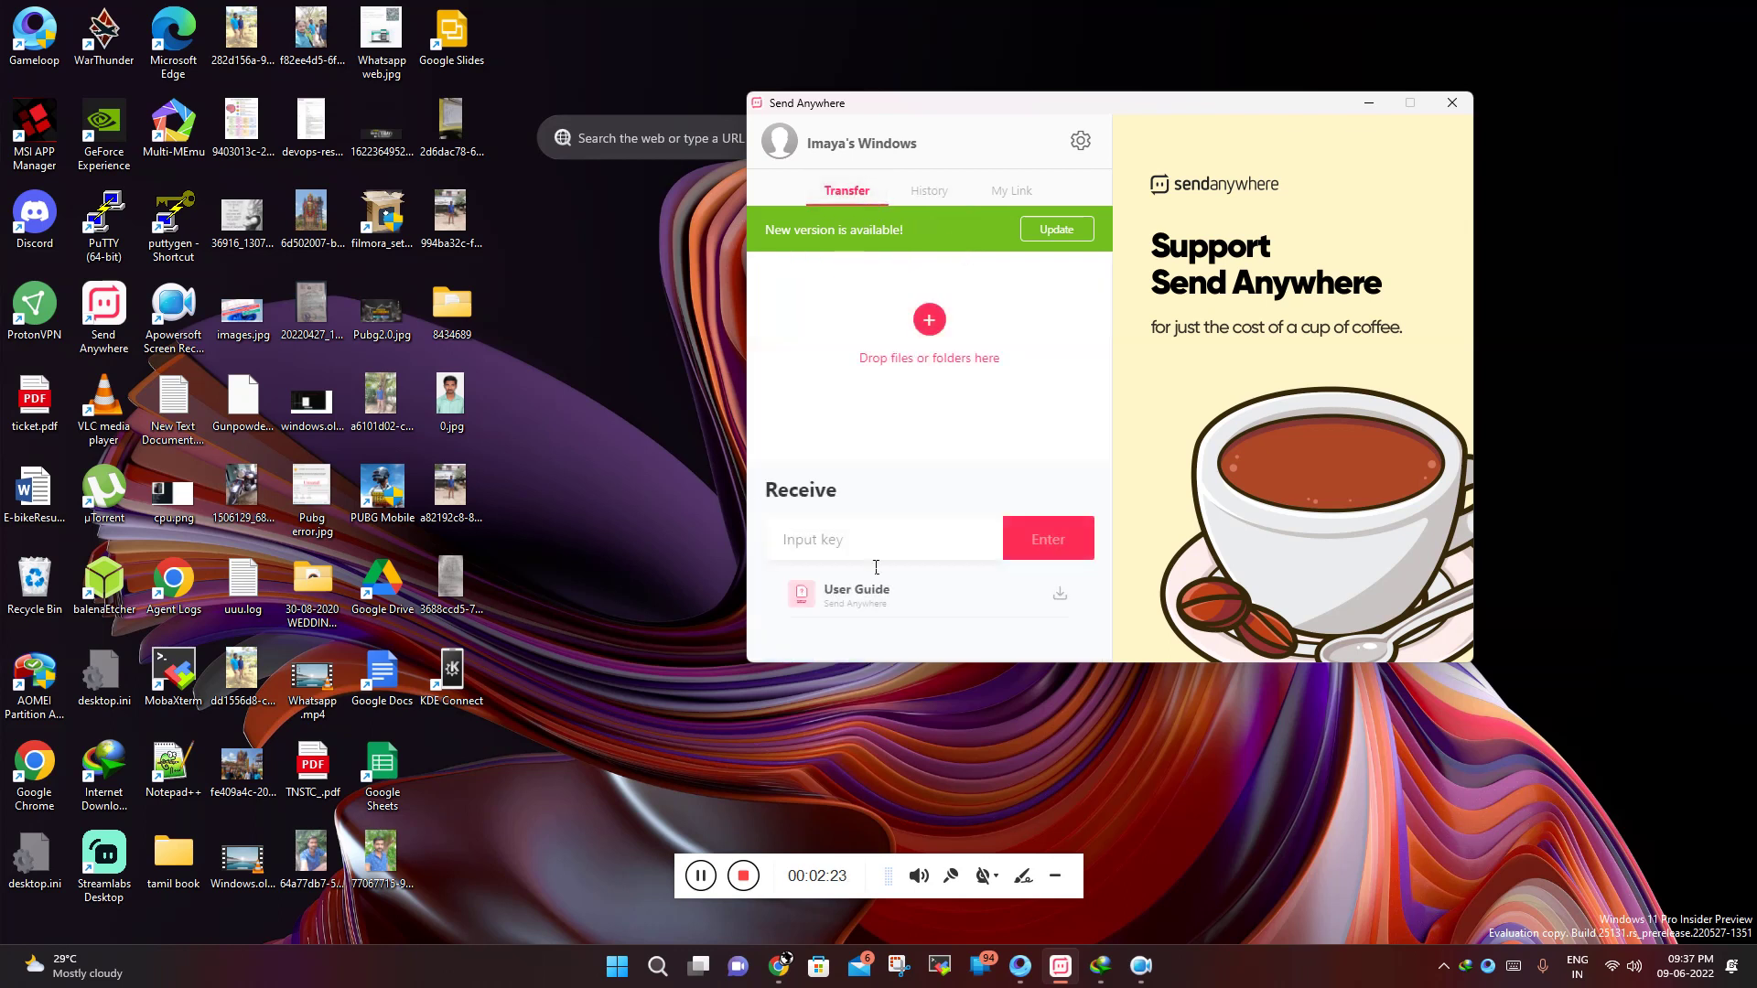
pyautogui.write('61')
pyautogui.write('6854')
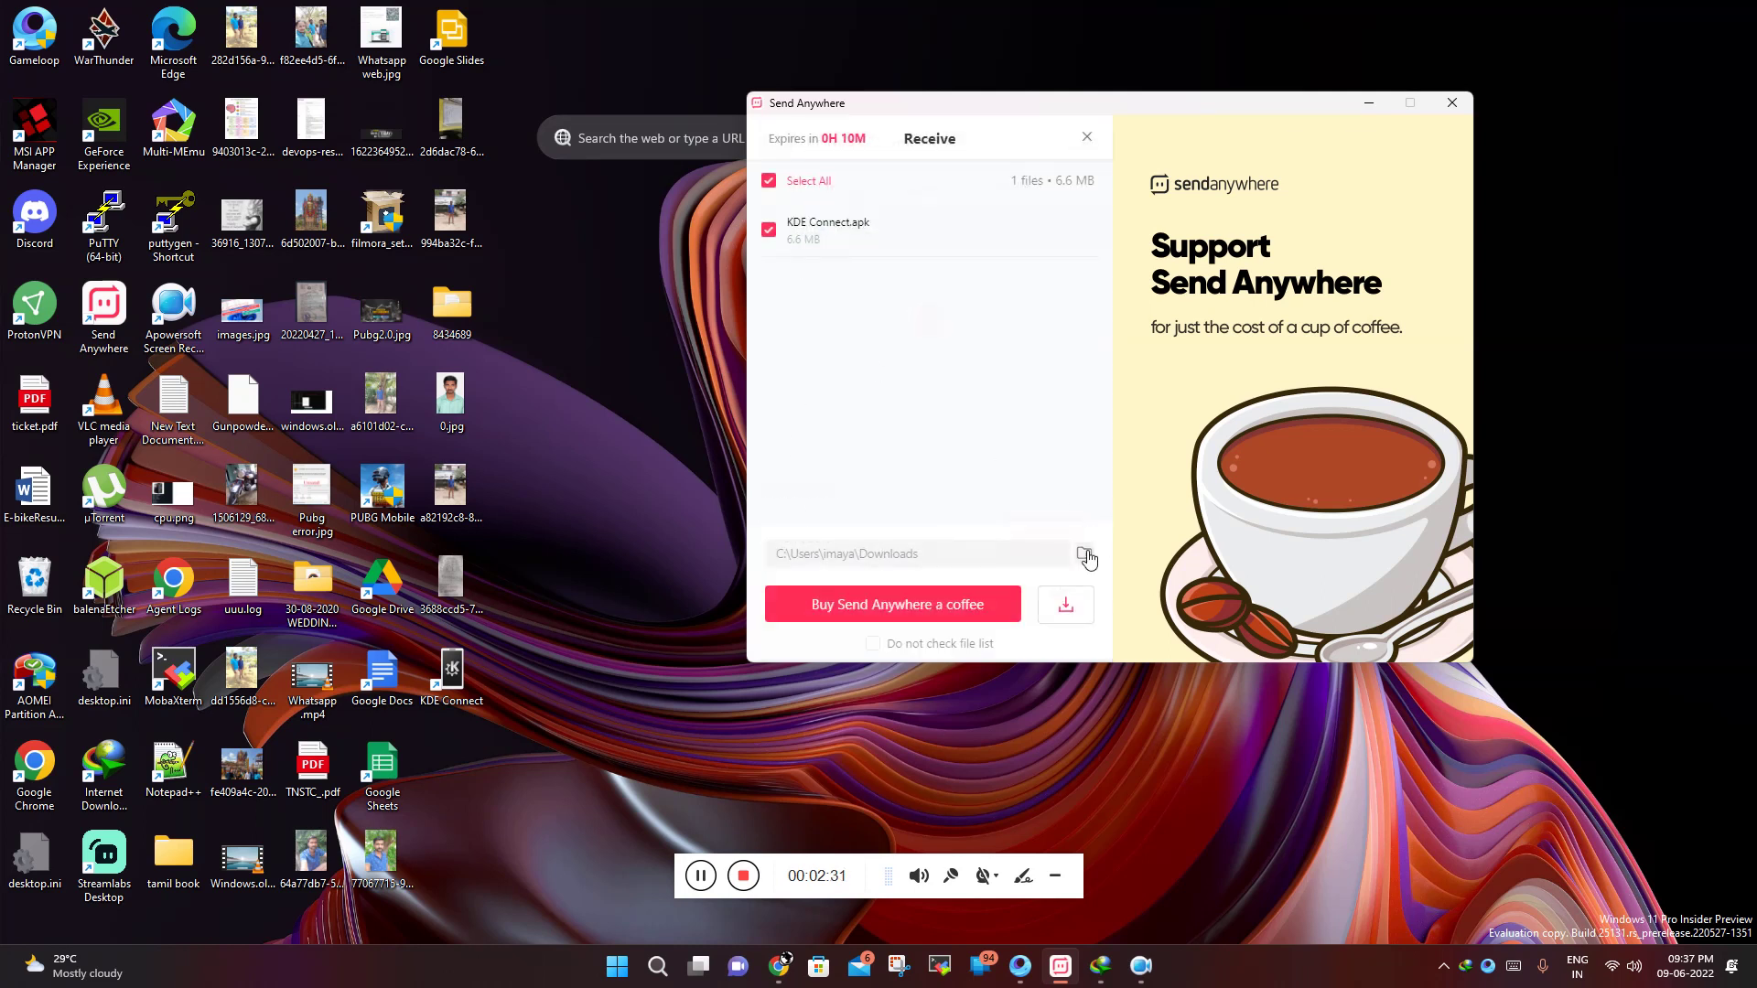
pyautogui.click(1066, 605)
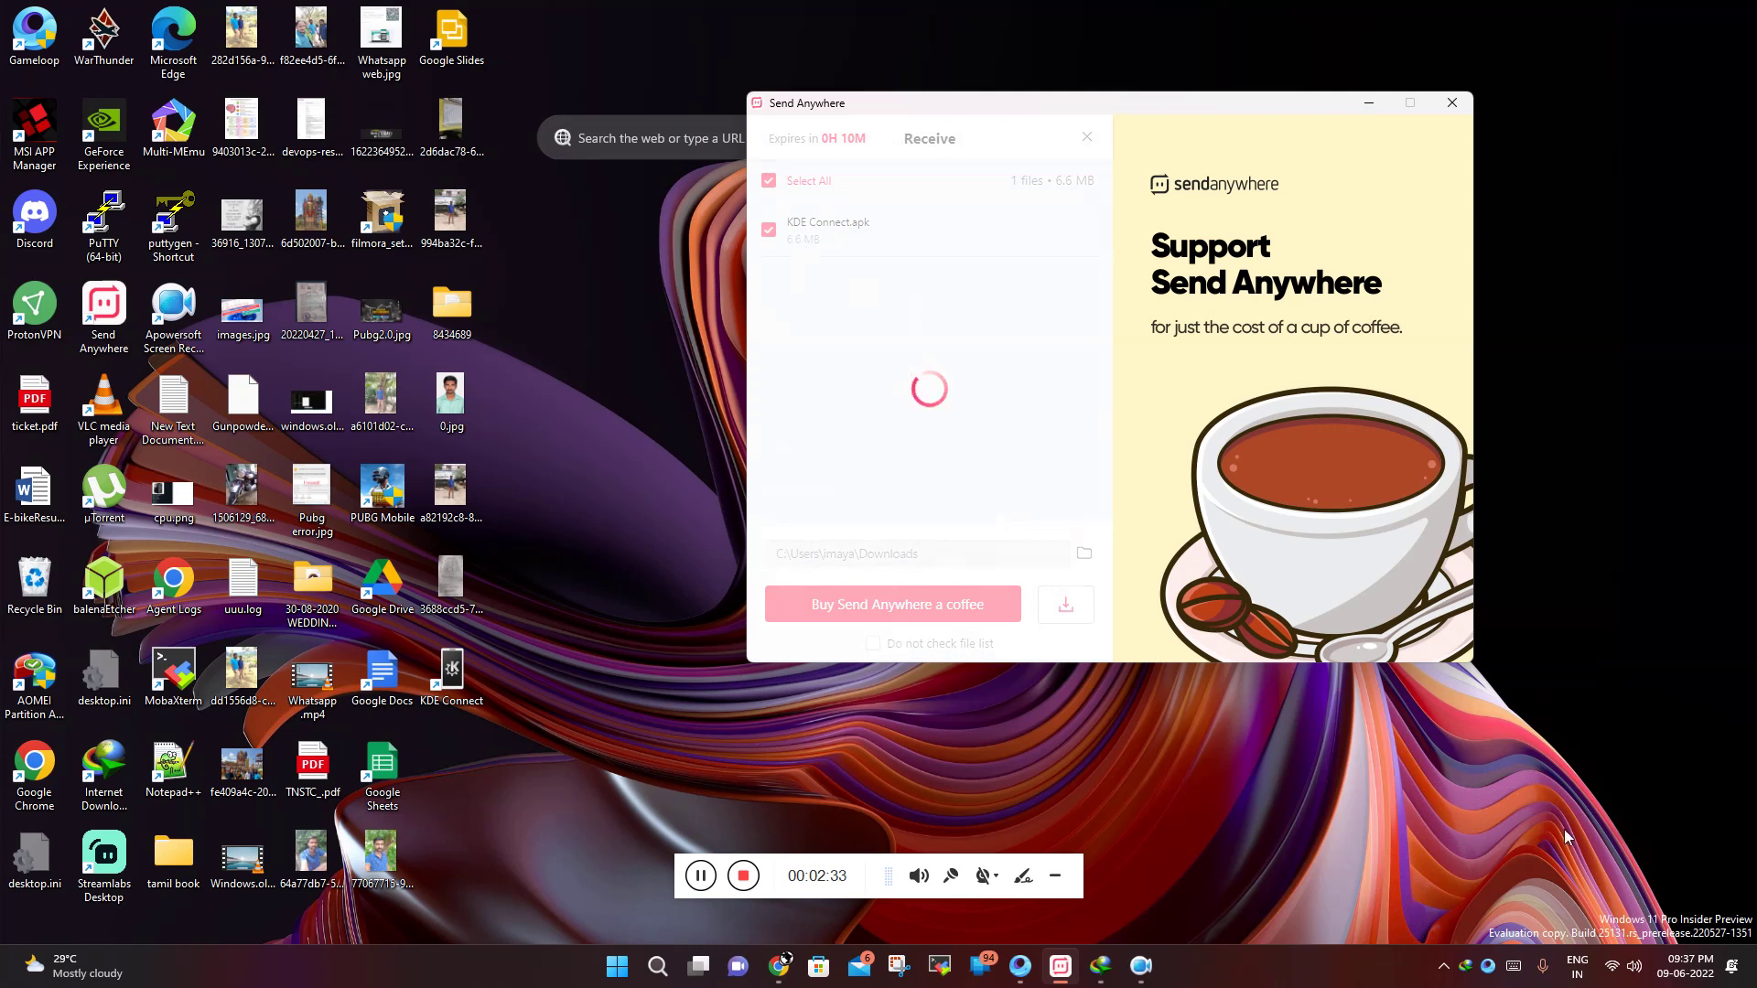
# Step: Check the PC's Wi-Fi network in quick settings and dismiss the advert covering the transfer history
pyautogui.click(1612, 966)
pyautogui.click(1504, 673)
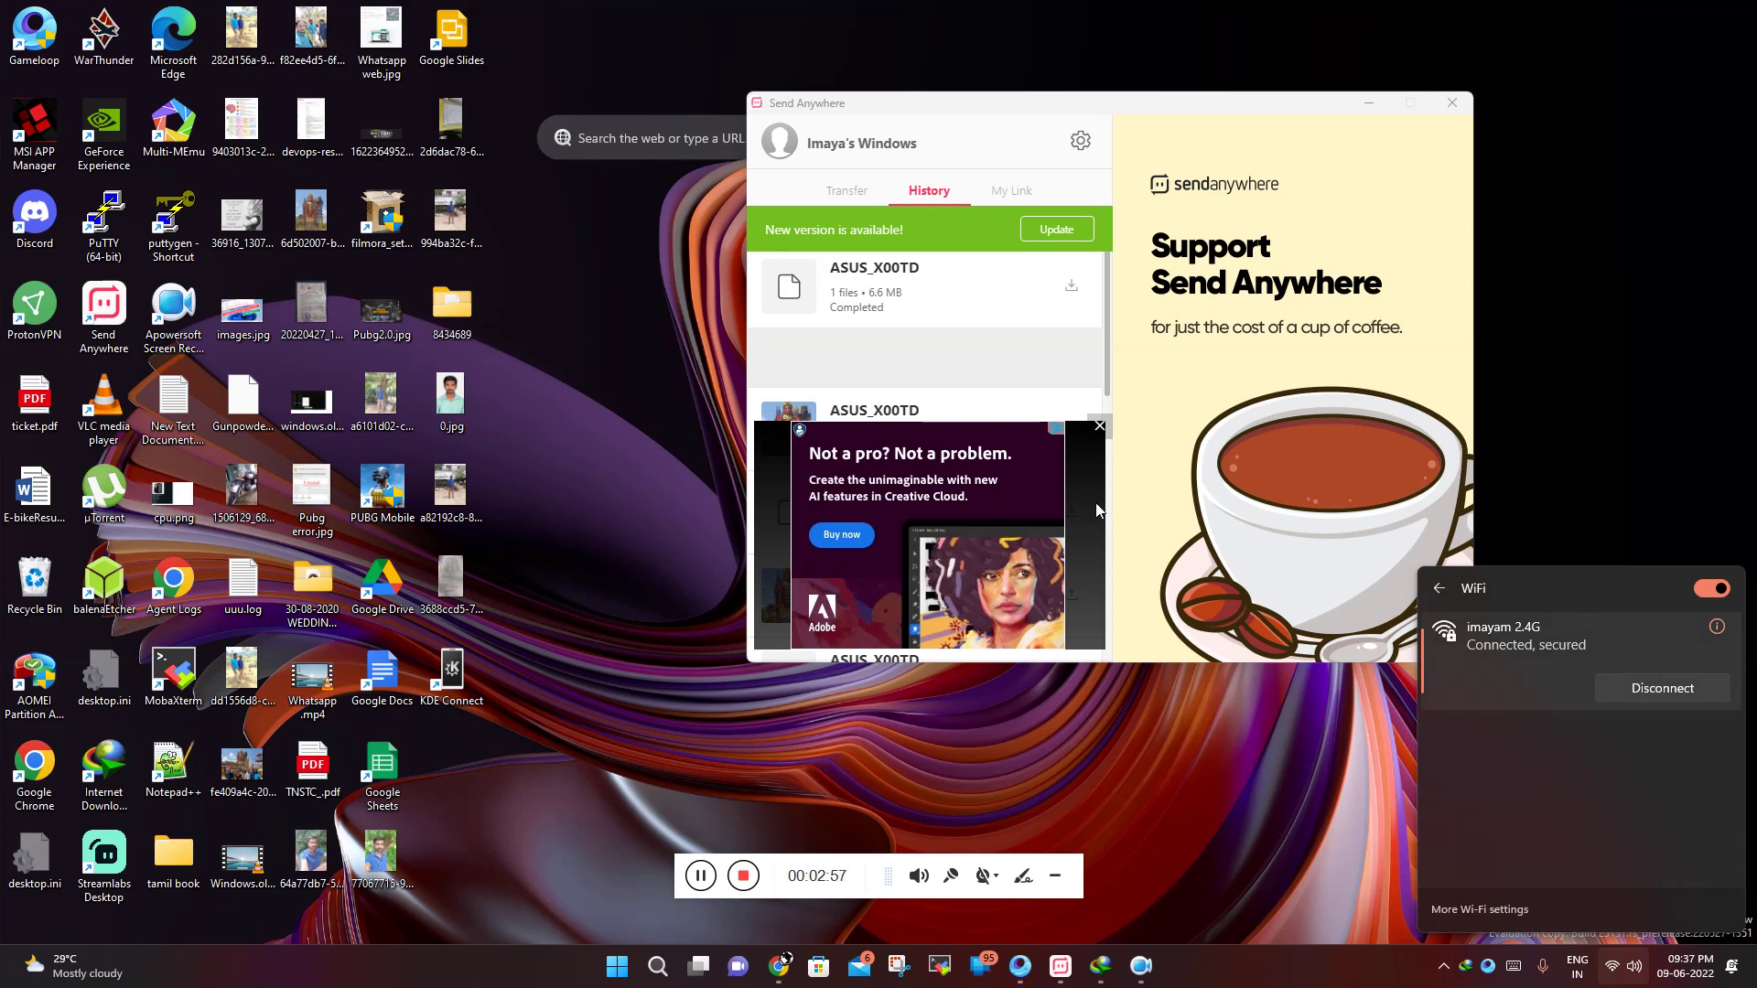
pyautogui.click(1100, 427)
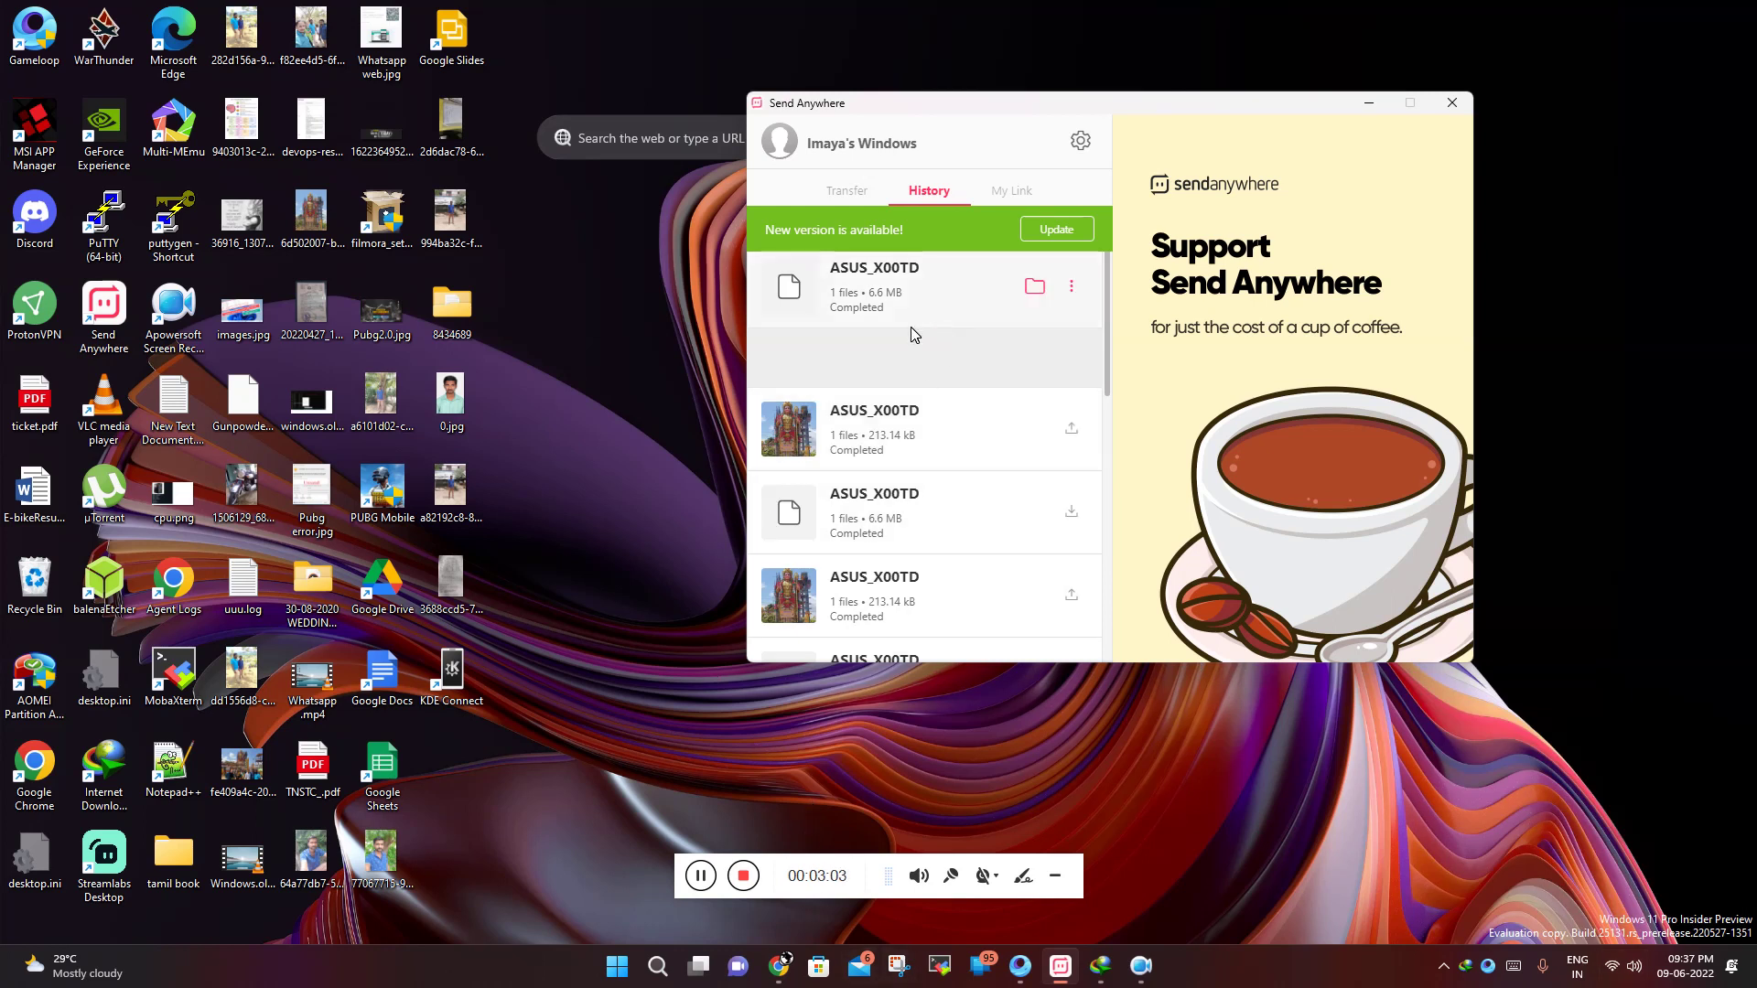
# Step: Launch KDE Connect, unpair the ASUS_X00TD phone and search for nearby devices
pyautogui.doubleClick(464, 701)
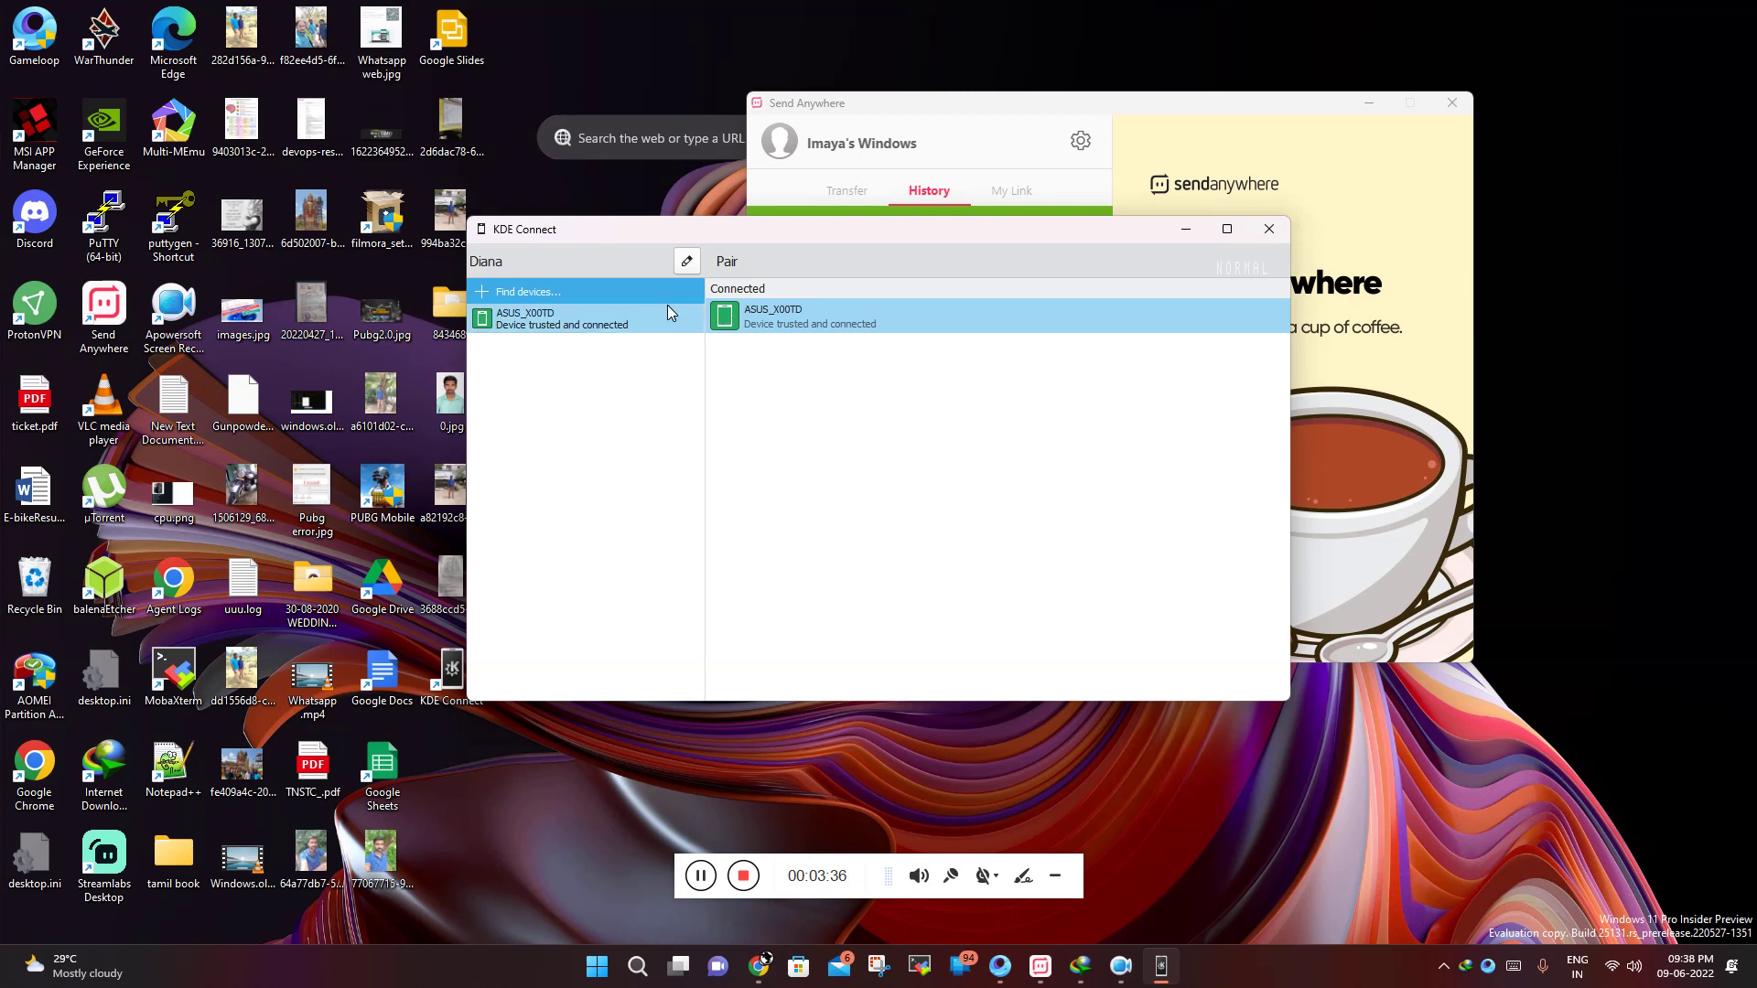
pyautogui.click(851, 324)
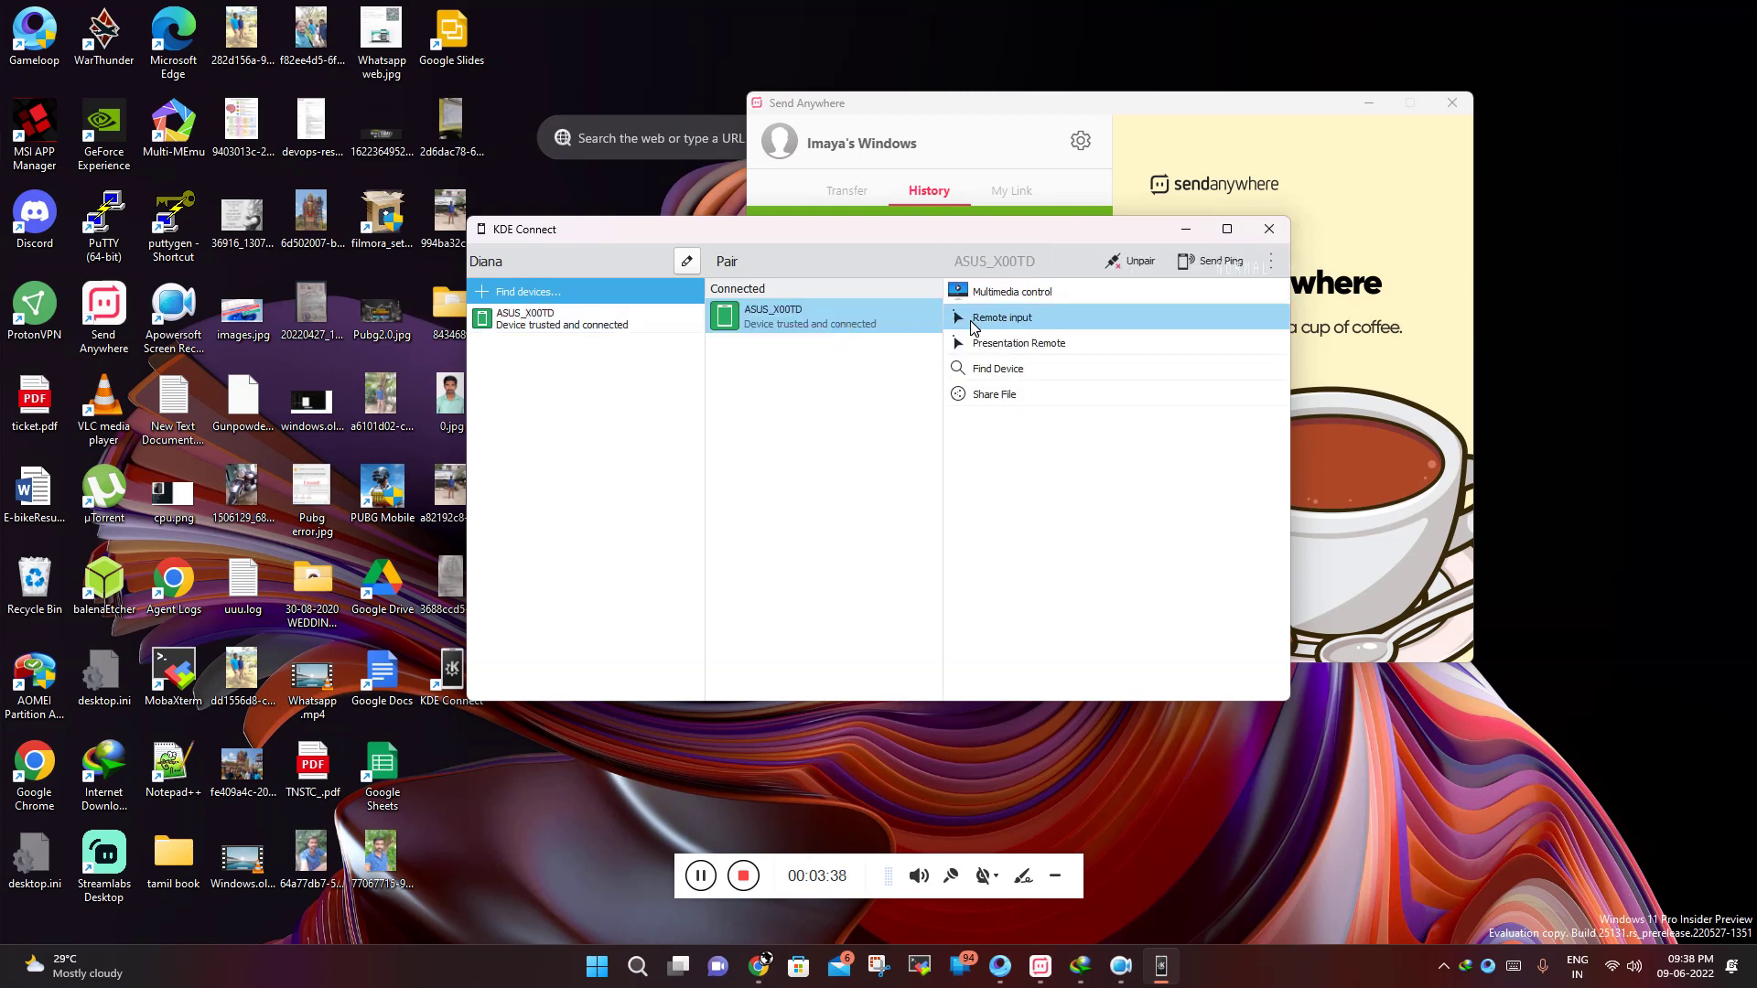
pyautogui.click(1134, 262)
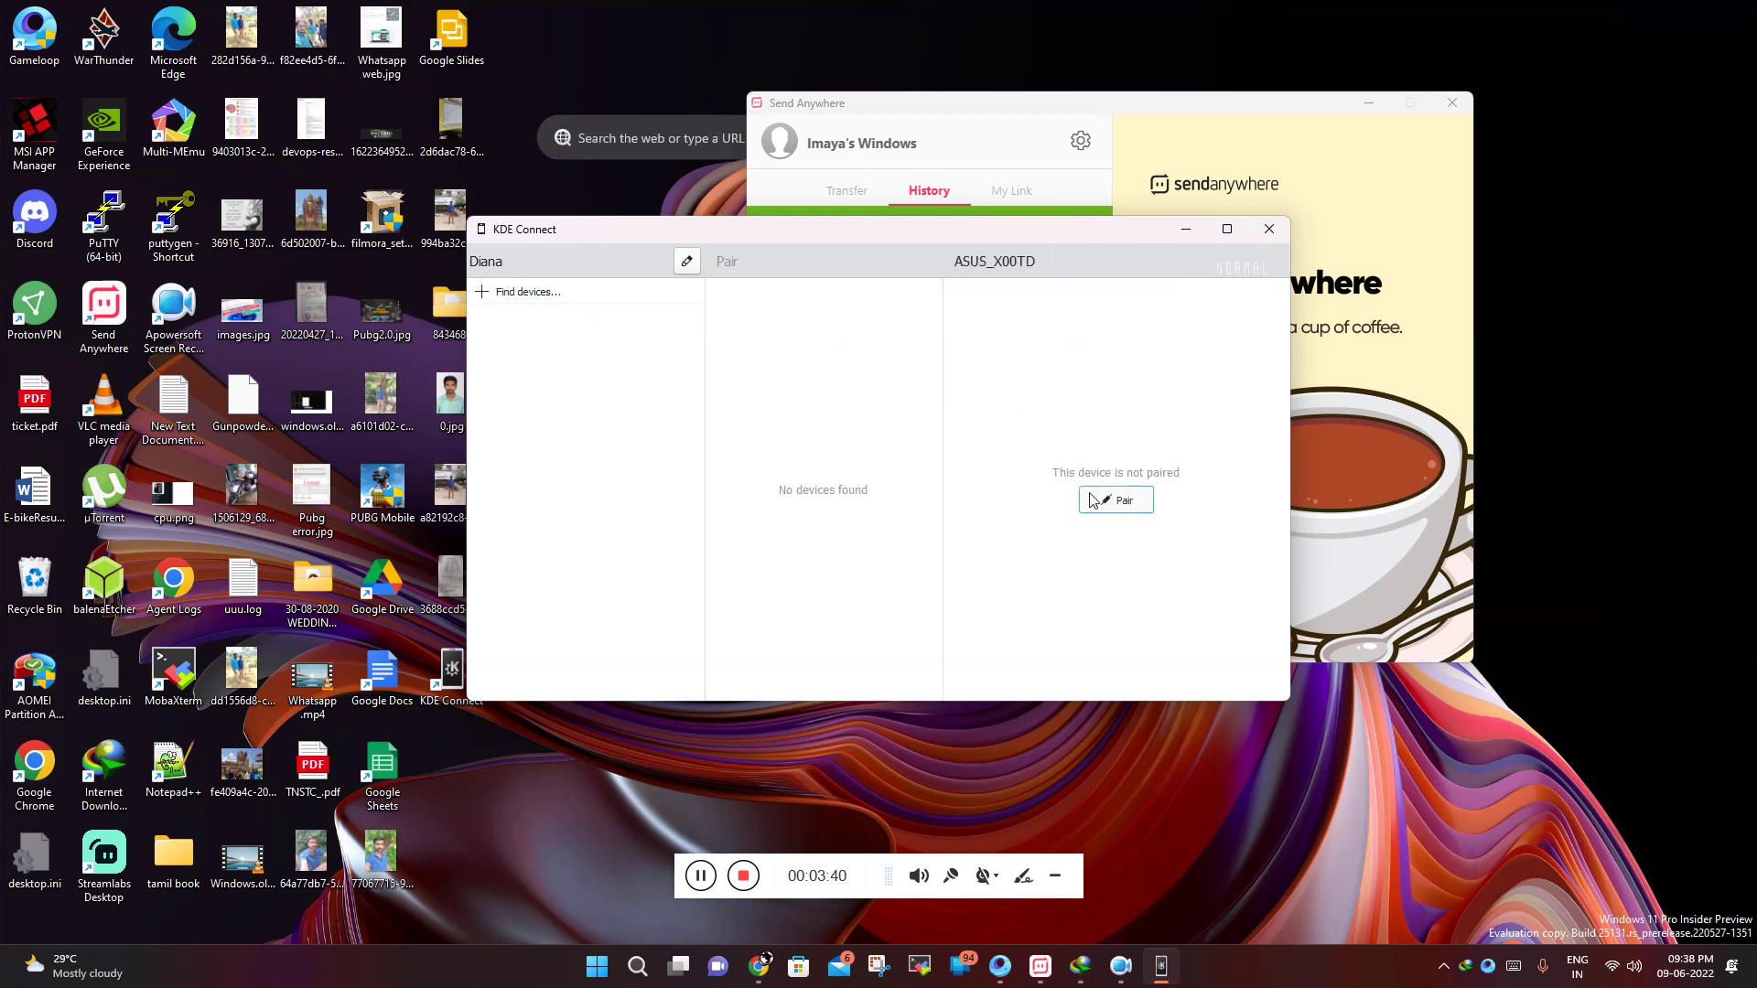
pyautogui.click(544, 301)
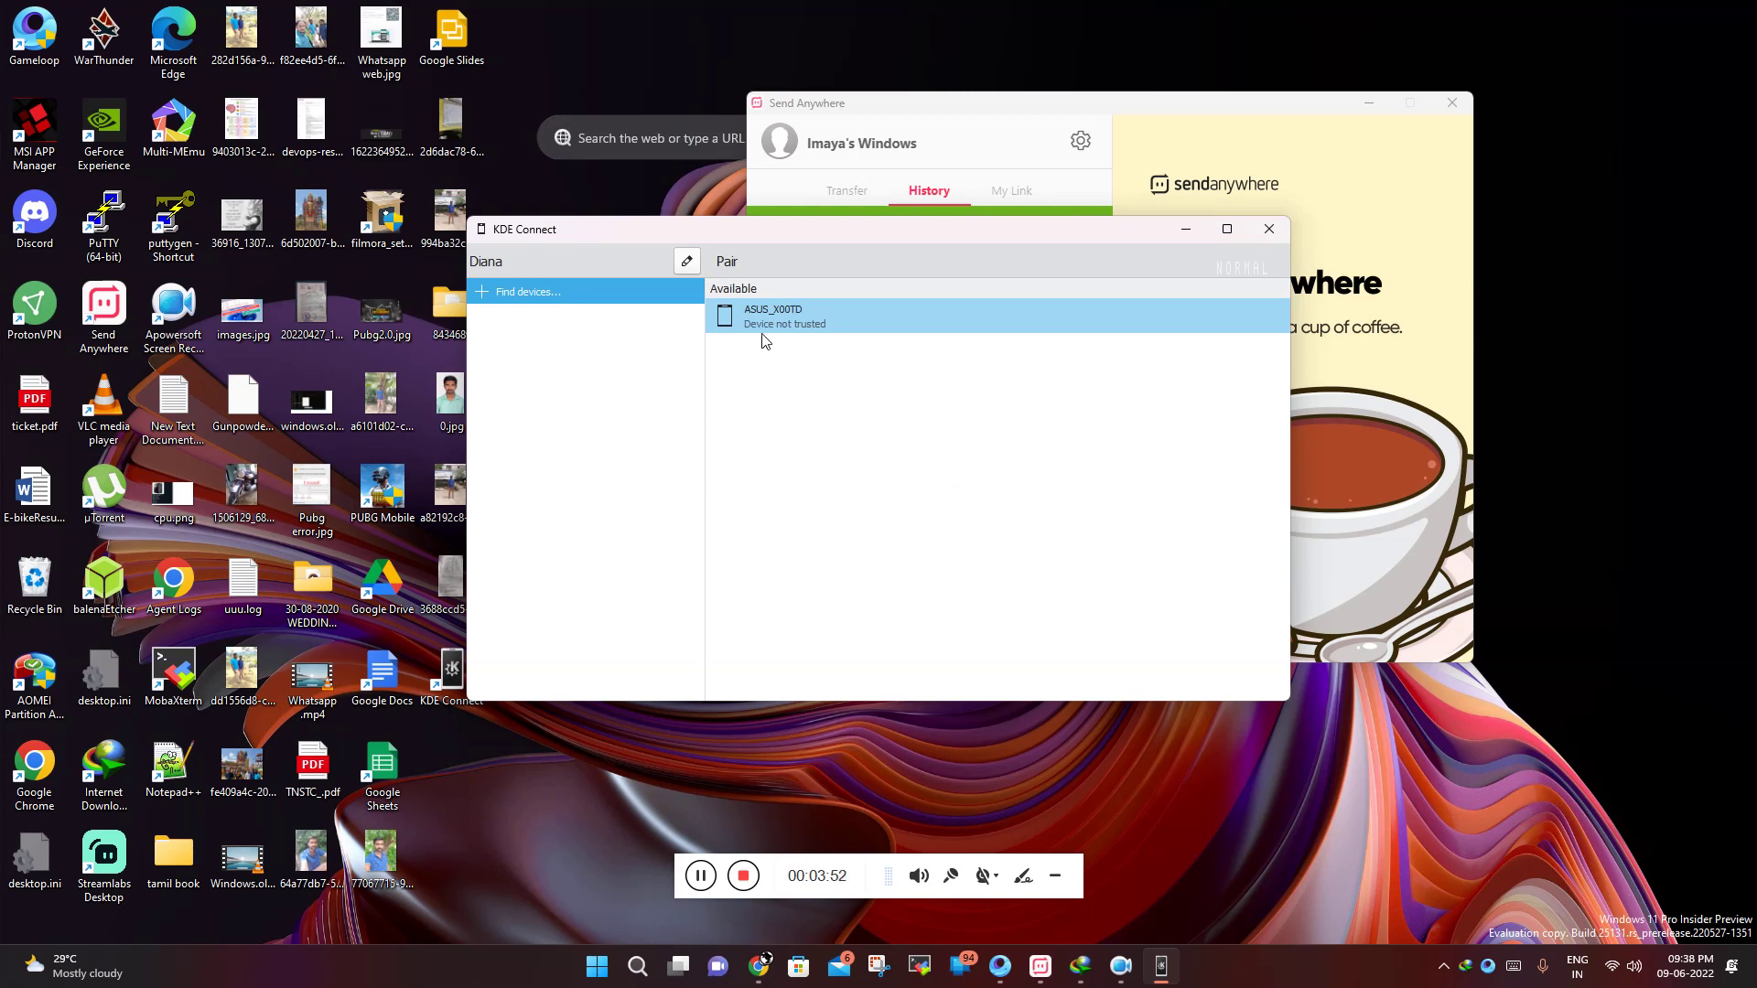
# Step: Pair with the ASUS_X00TD phone again and accept the request so it shows trusted and connected
pyautogui.click(767, 331)
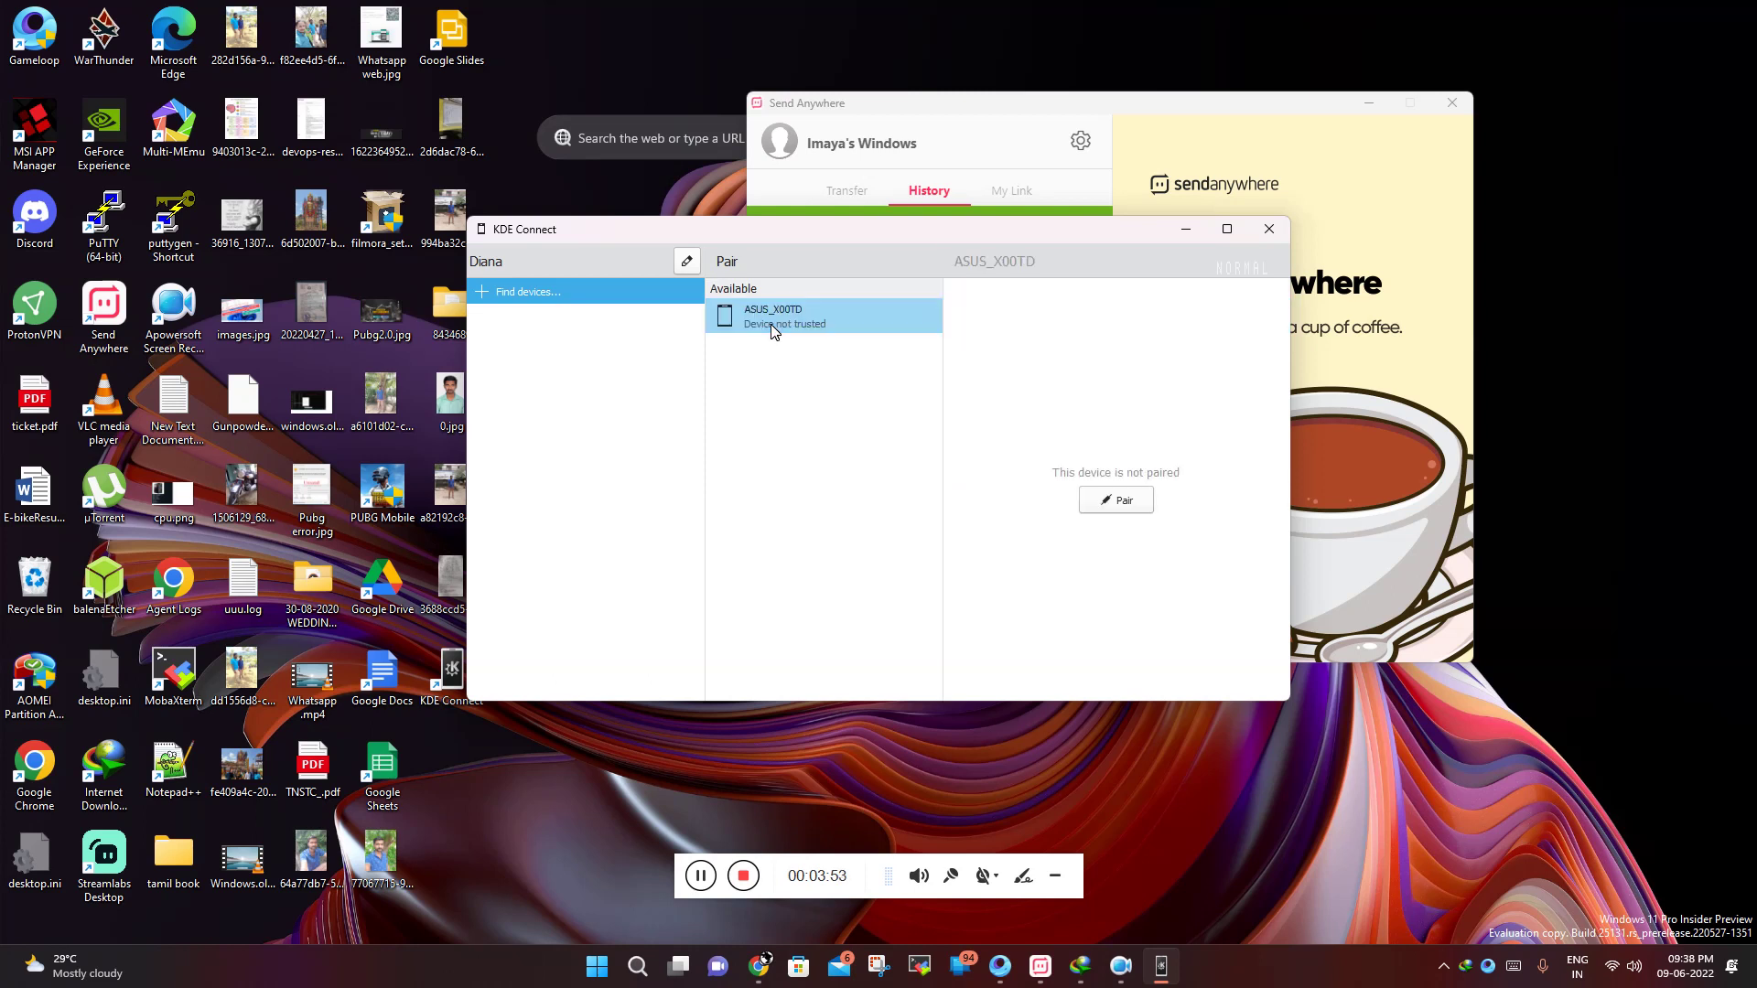
pyautogui.click(1101, 496)
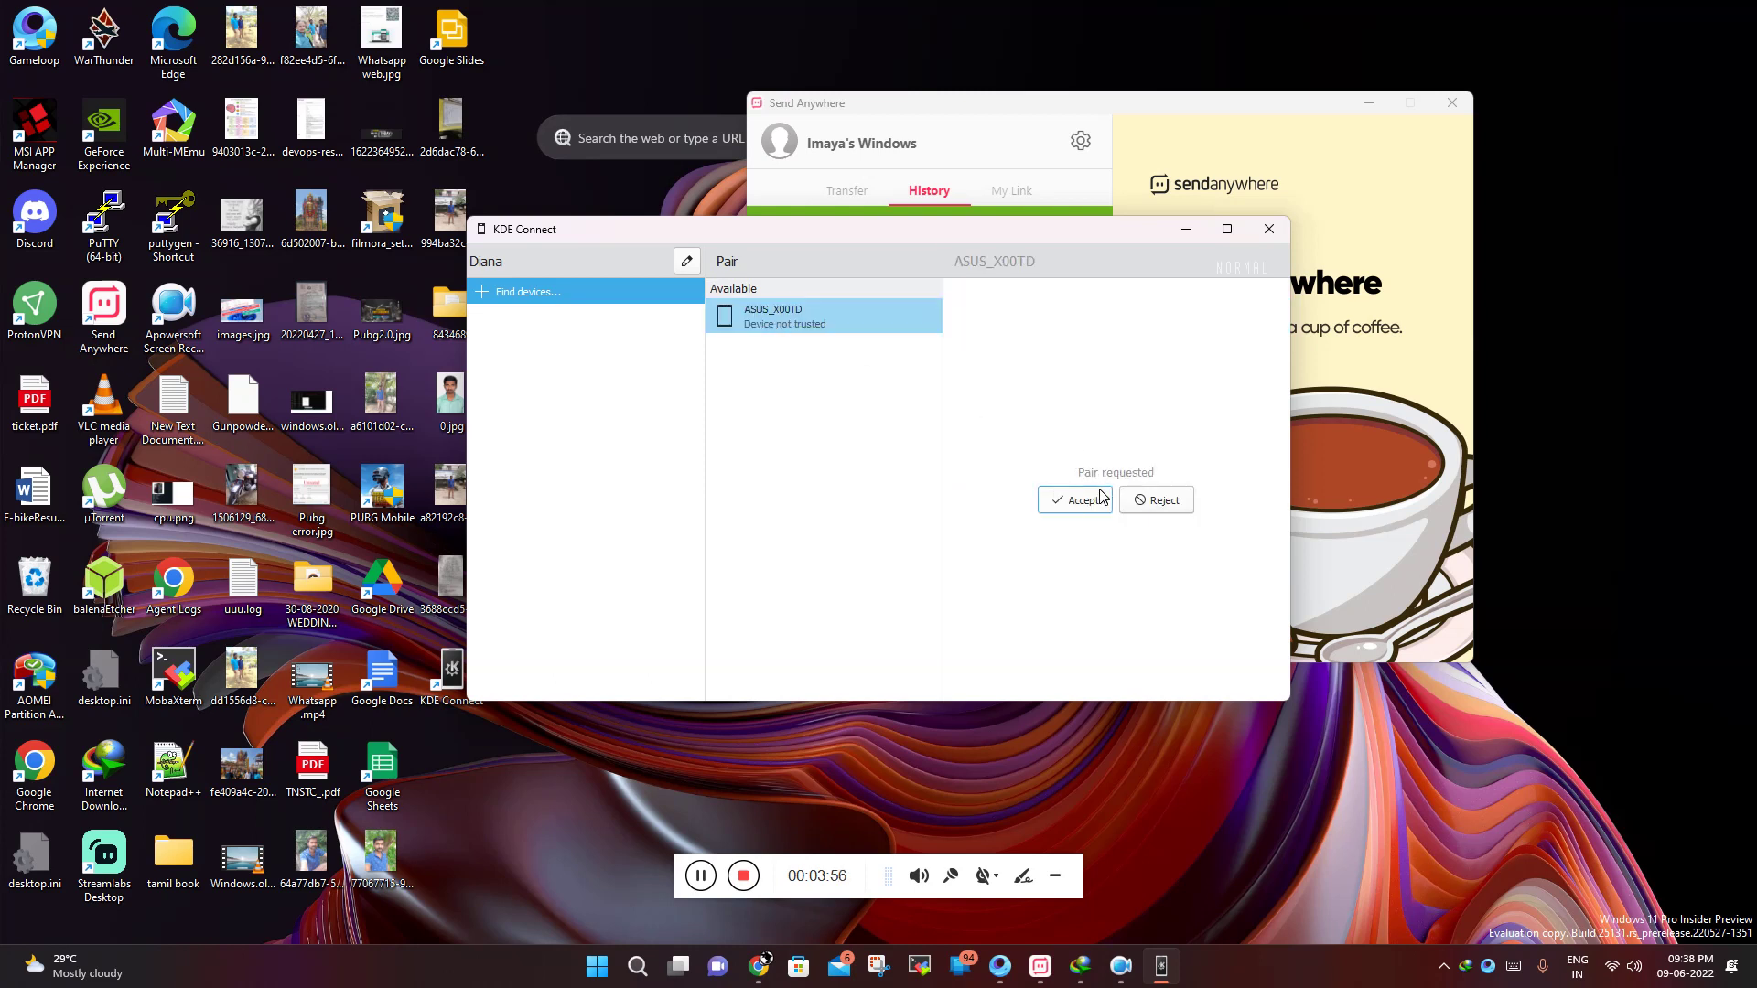
pyautogui.click(1089, 505)
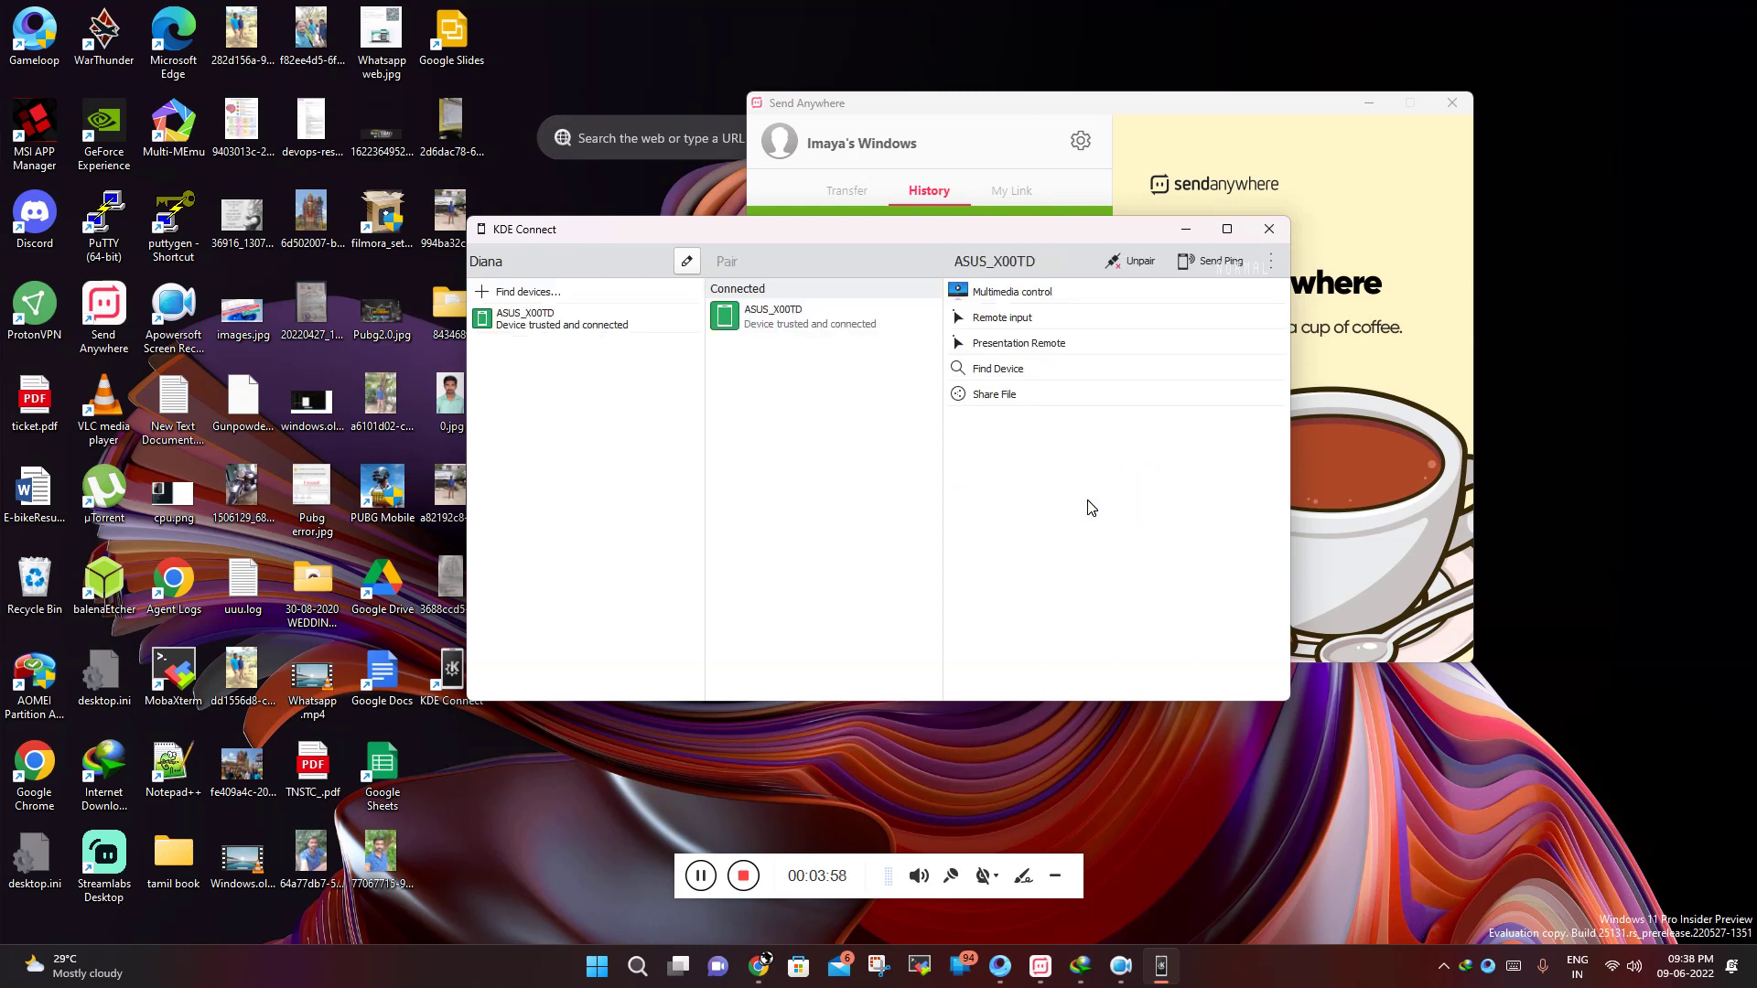
pyautogui.click(1001, 398)
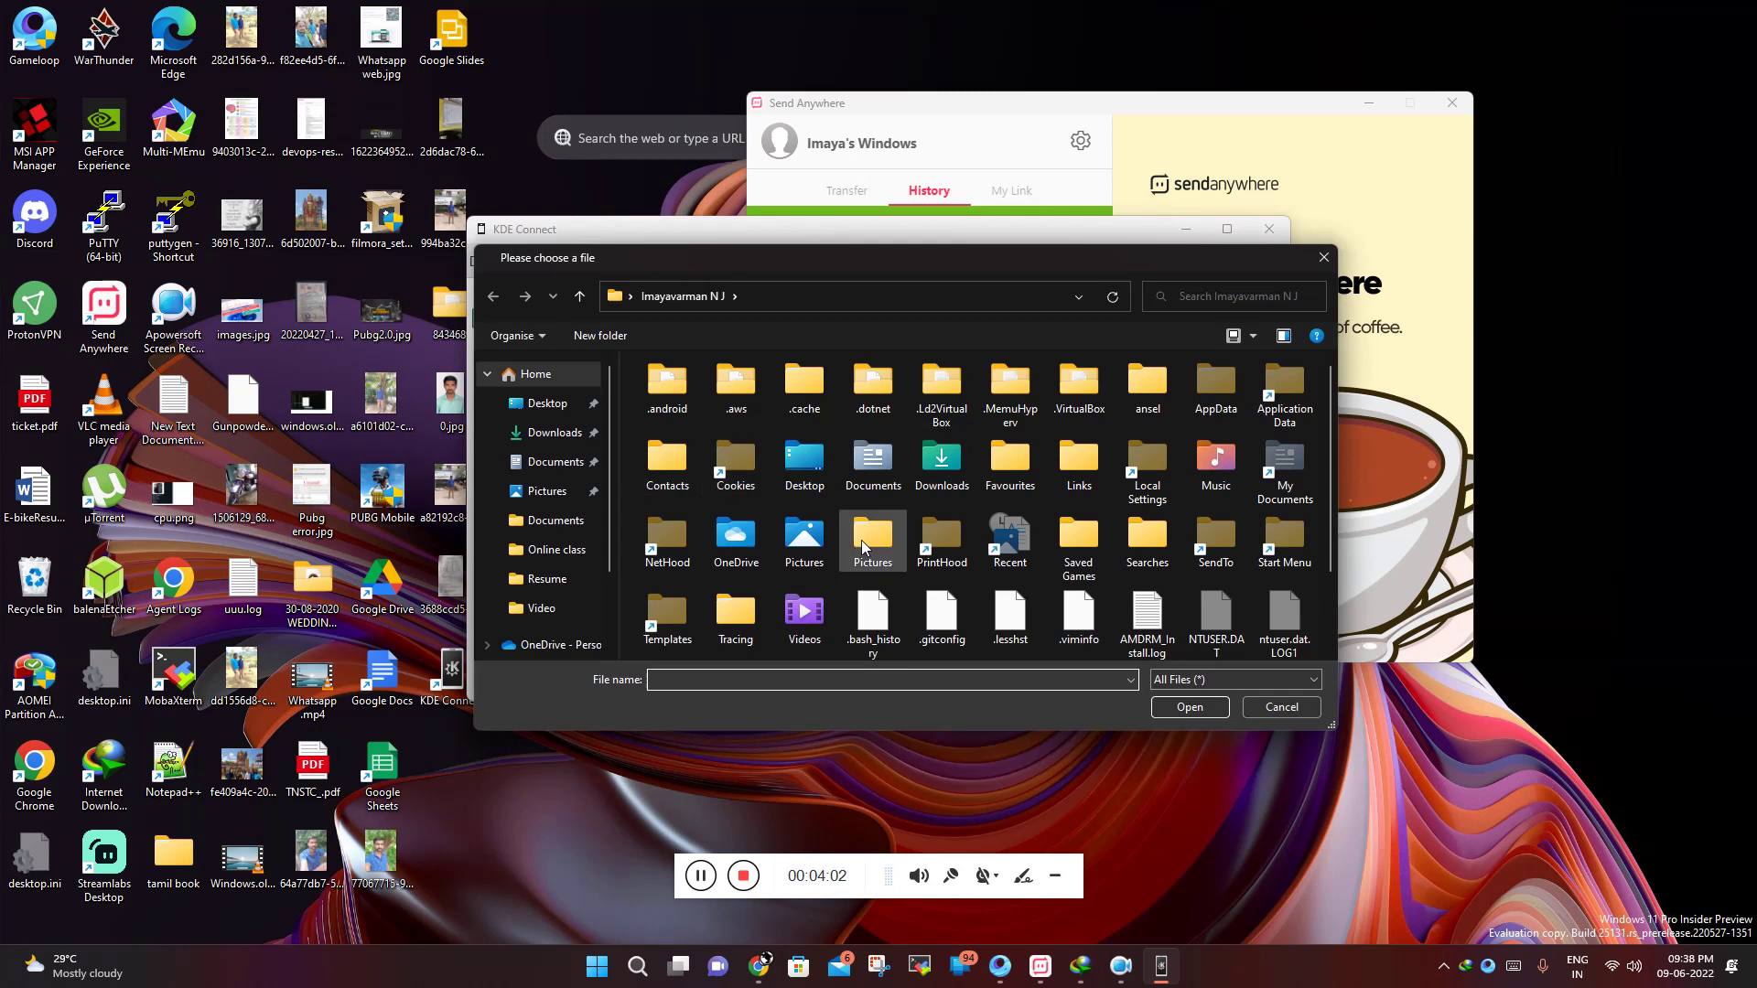
# Step: Share the CV PDF from Documents > Resume to the ASUS_X00TD phone
pyautogui.click(549, 462)
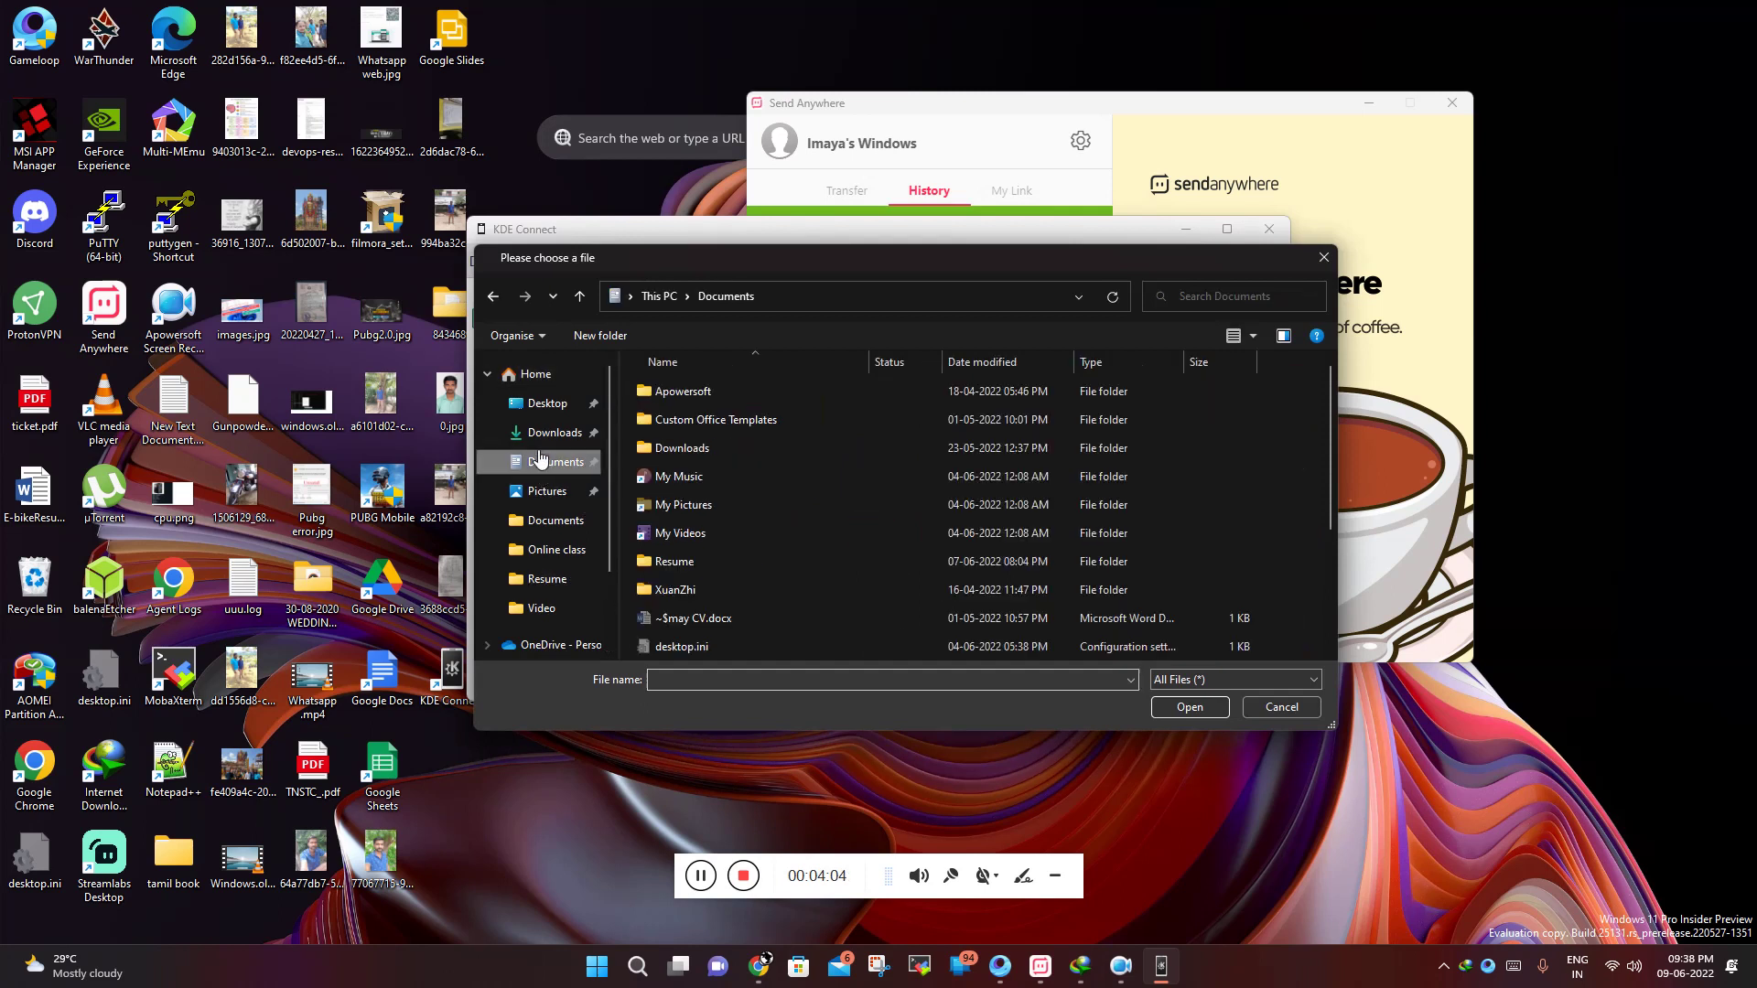
pyautogui.scroll(-1, 668, 509)
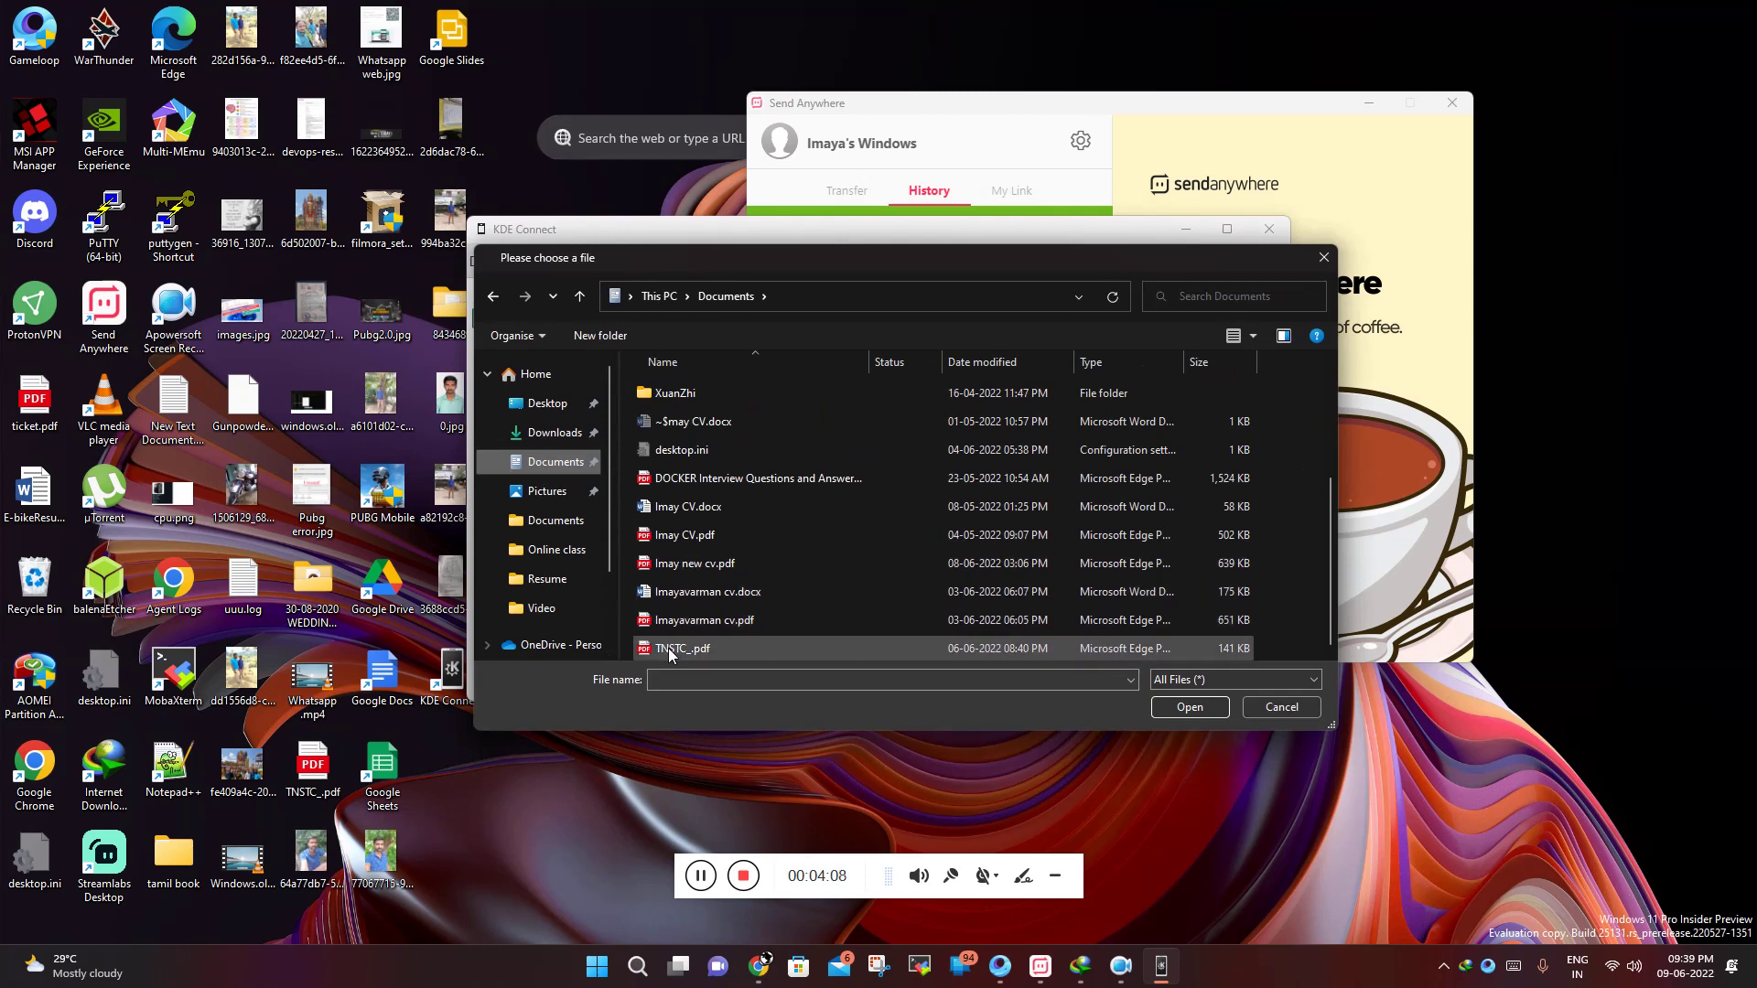
pyautogui.scroll(1, 685, 564)
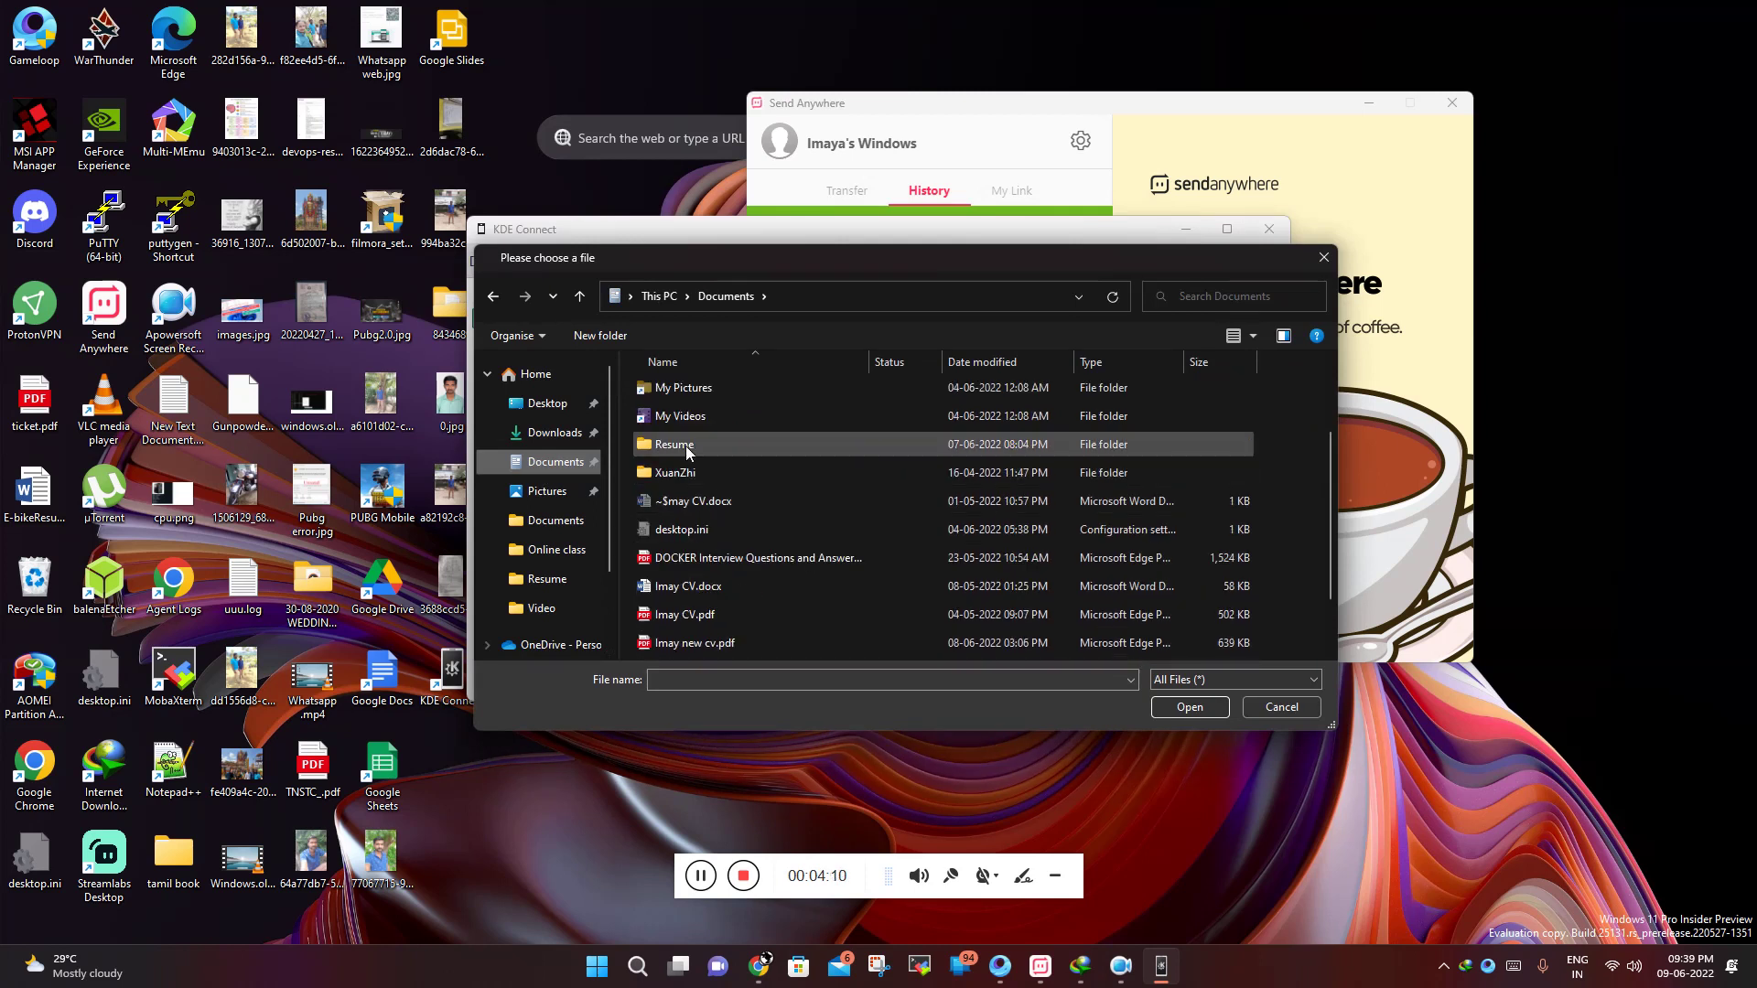
pyautogui.doubleClick(685, 447)
pyautogui.doubleClick(680, 418)
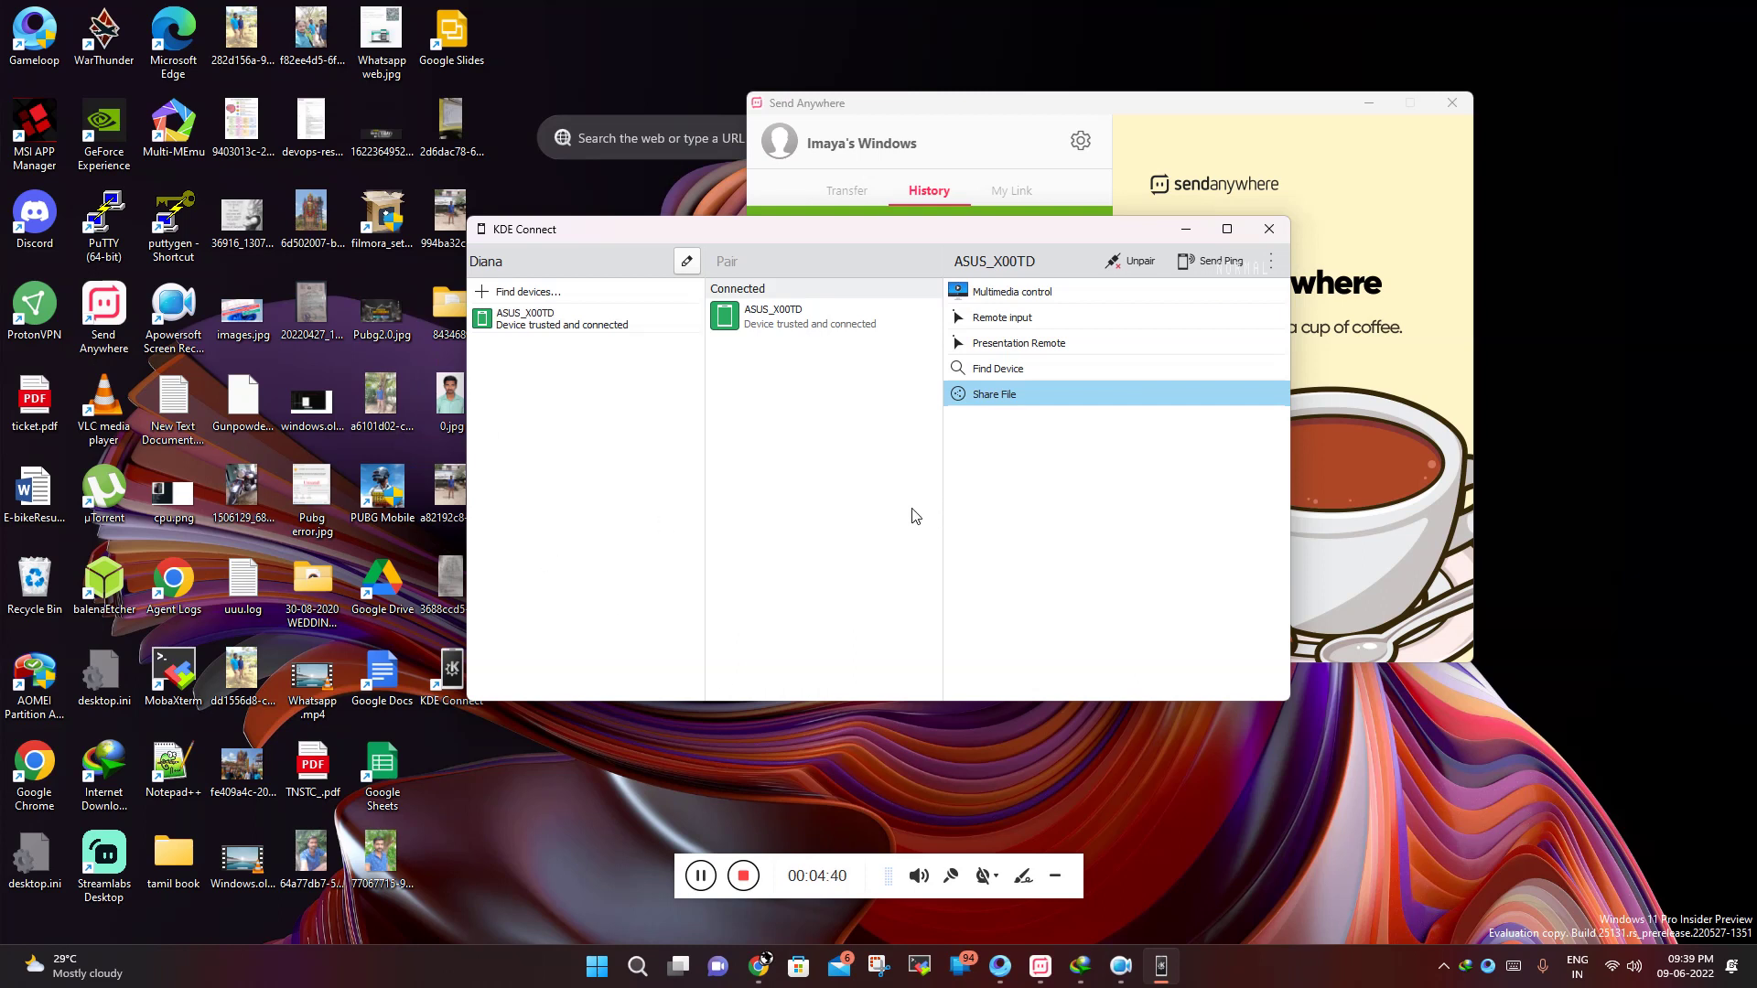
# Step: Send a ping to the connected ASUS_X00TD phone
pyautogui.click(1199, 276)
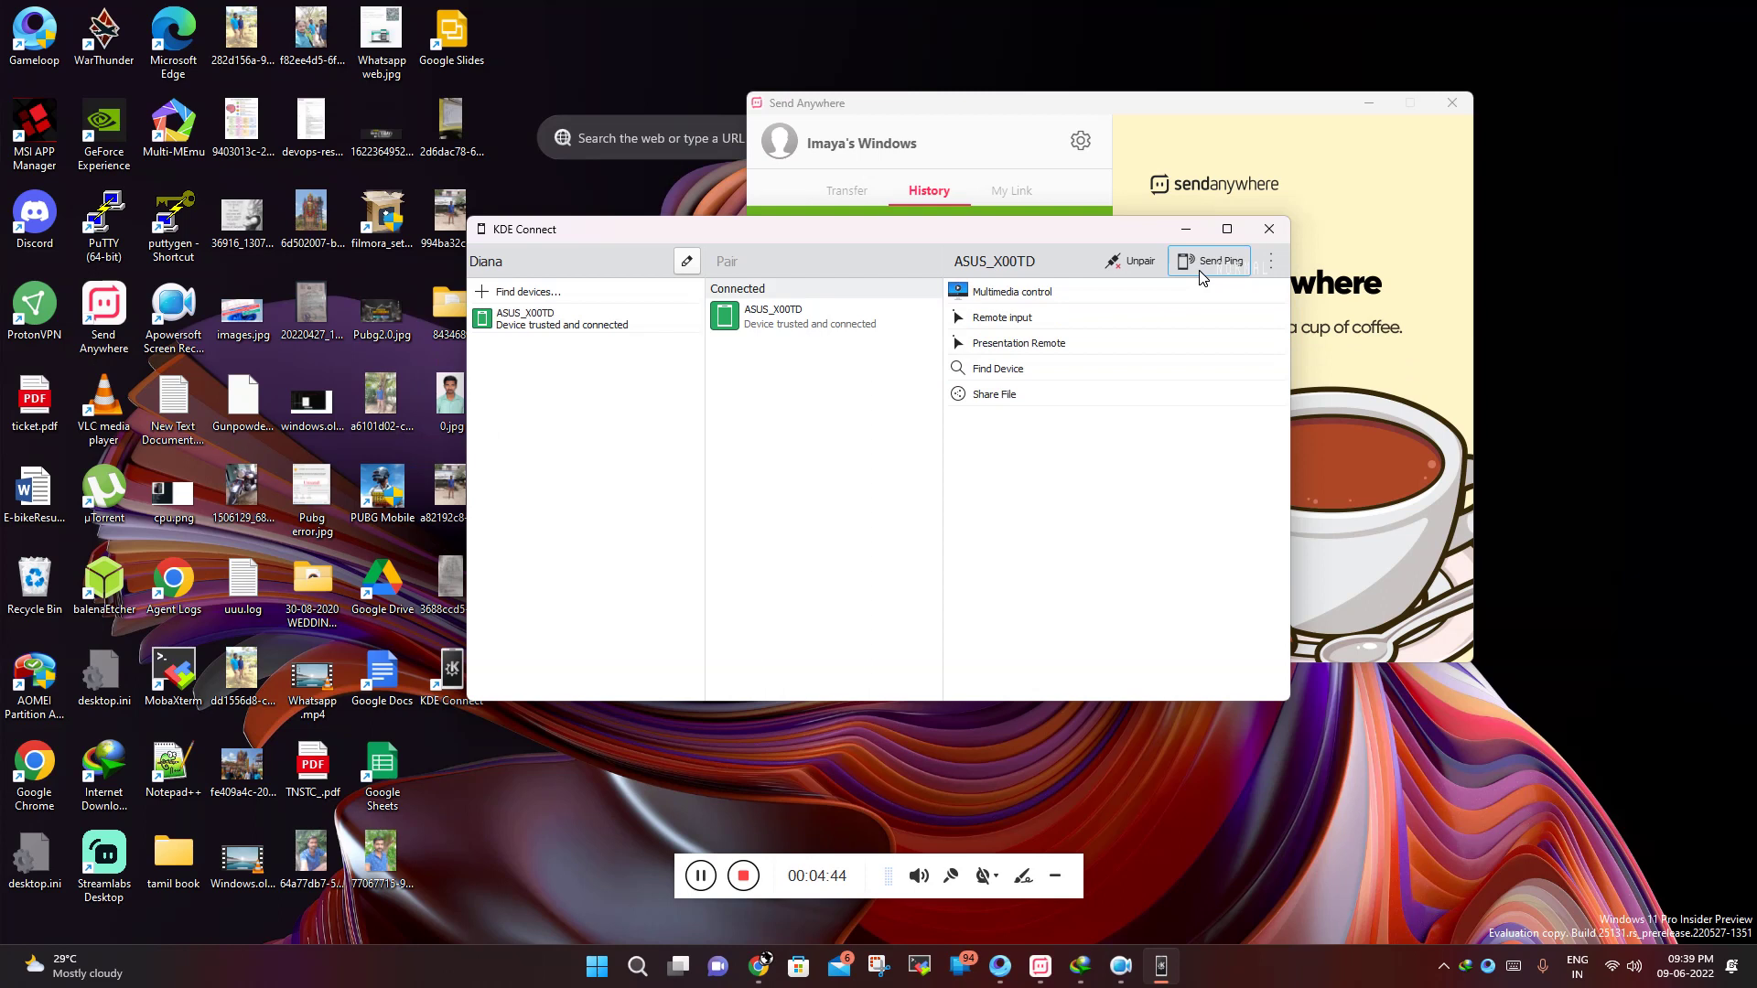